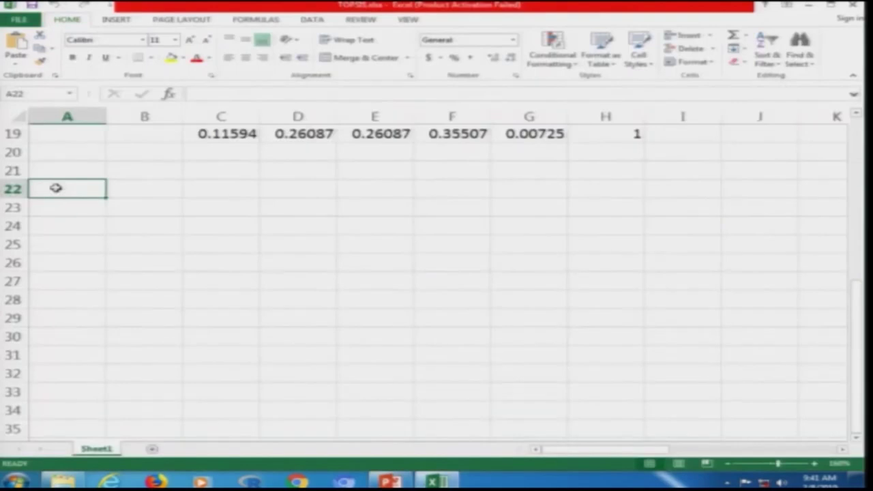
Step: Enter the decision matrix's first column values 10, 5, 15 and 20 down cells A22 to A25
type("10")
key("Return")
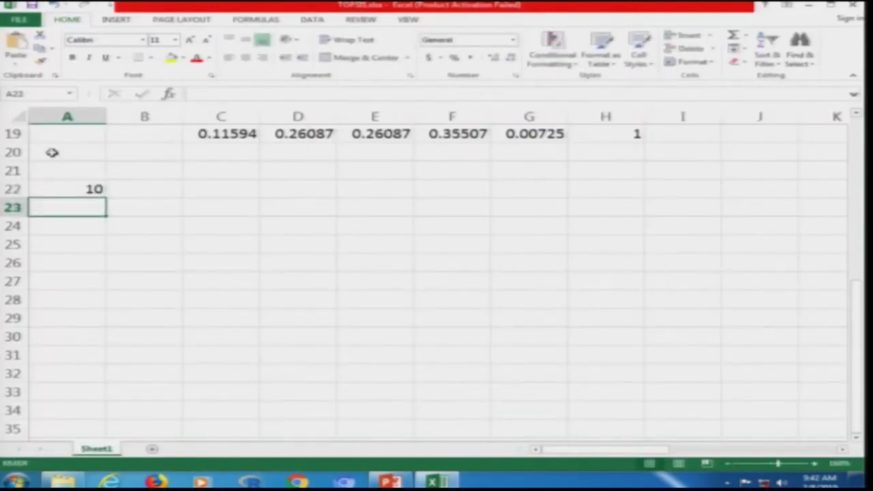
type("5")
key("Return")
type("15")
key("Return")
type("20")
key("Tab")
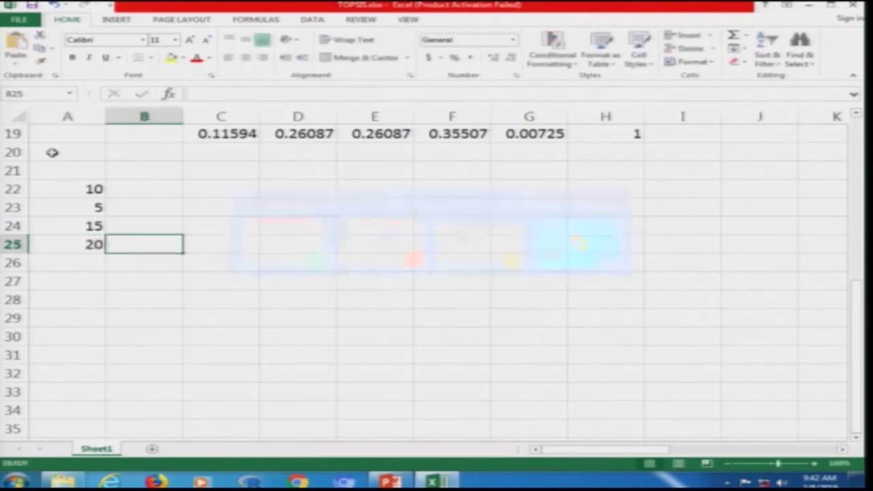
Step: Check matrix X on the PowerPoint slide and enter its second column, 25, 15, 25 and 30, in Excel cells B22 to B25
key("alt+Tab")
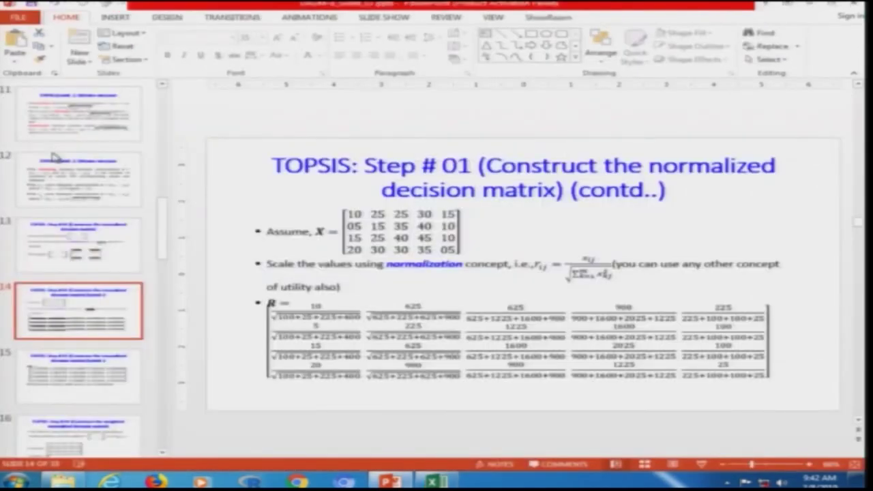
key("alt+Tab")
key("Up")
key("Up")
key("Up")
type("25")
key("Return")
type("15")
key("Return")
type("25")
key("Return")
type("3")
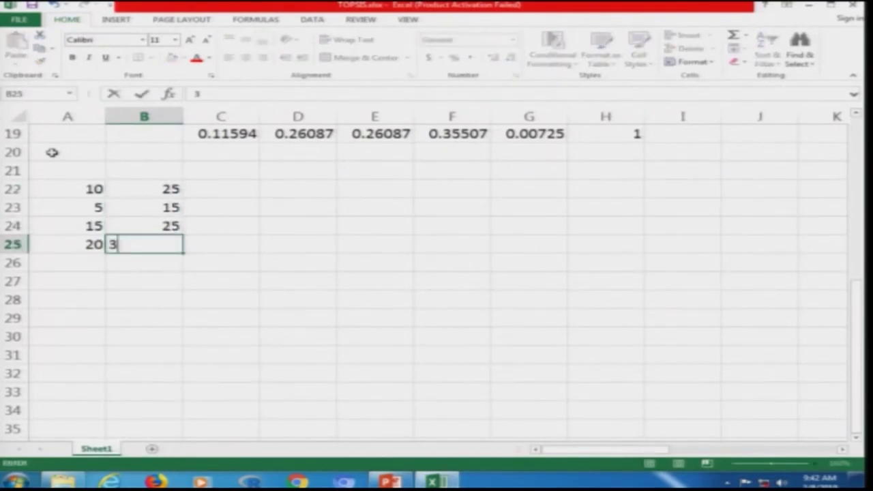
type("0")
key("Tab")
Step: Move the value block A22:B25 one column over so it starts at B22
key("Up")
key("Up")
key("Up")
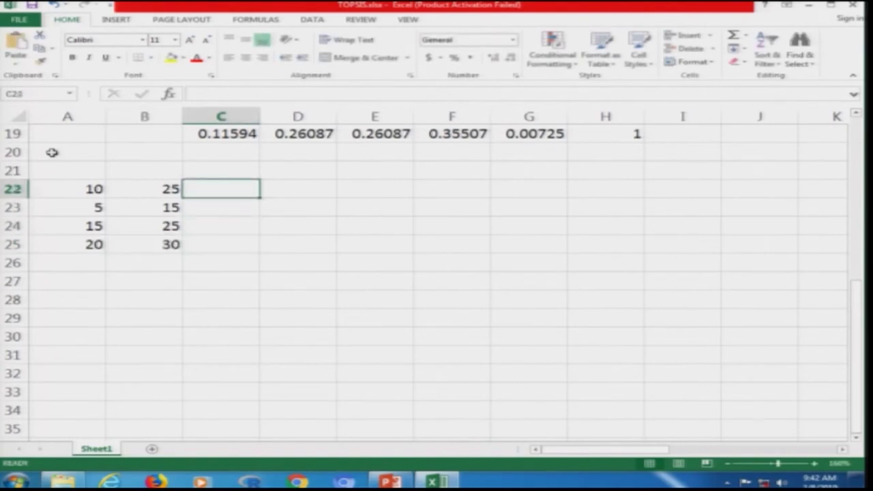
key("Left")
key("Left")
key("shift+Down")
key("shift+Down")
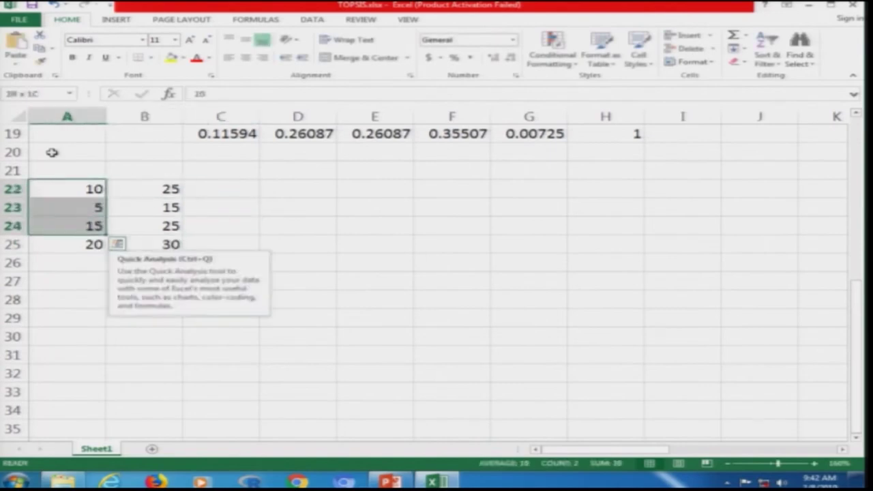
key("shift+Down")
key("shift+Right")
key("ctrl+x")
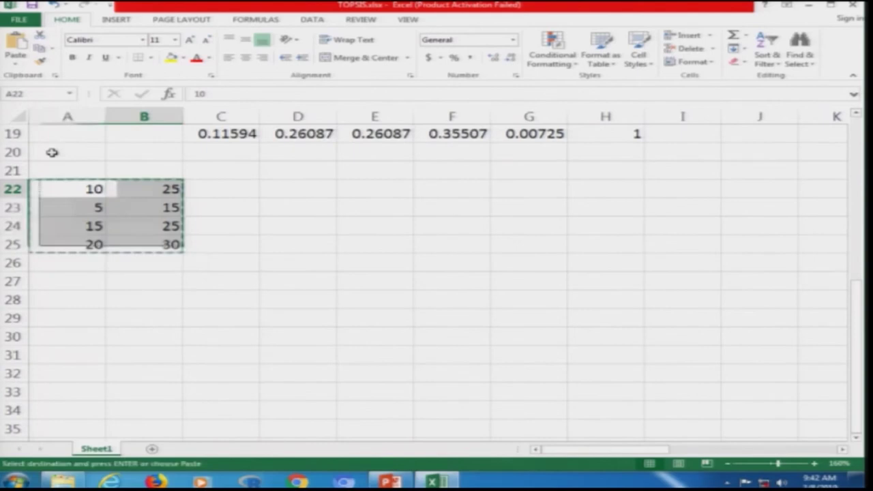
key("Right")
key("ctrl+v")
key("ctrl+c")
Step: Label the matrix rows A1, A2, A3 and A4 in cells A22 to A25
key("Left")
type("A")
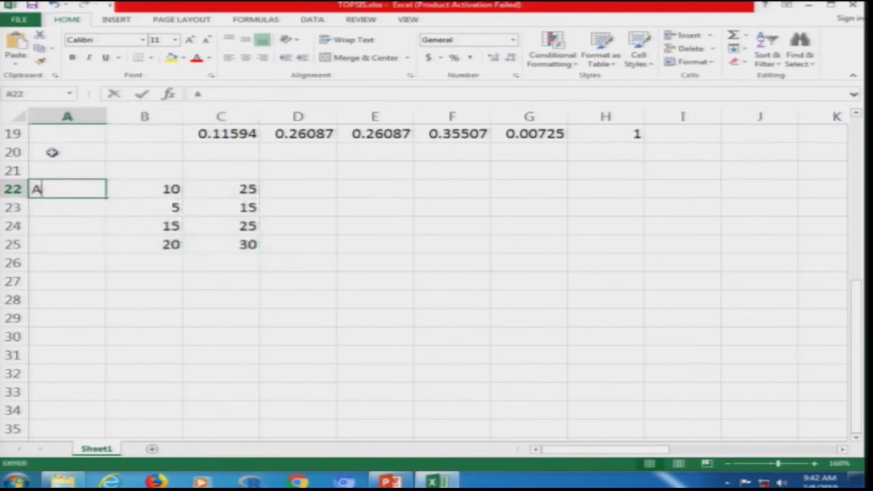
type("1")
key("Return")
type("A1")
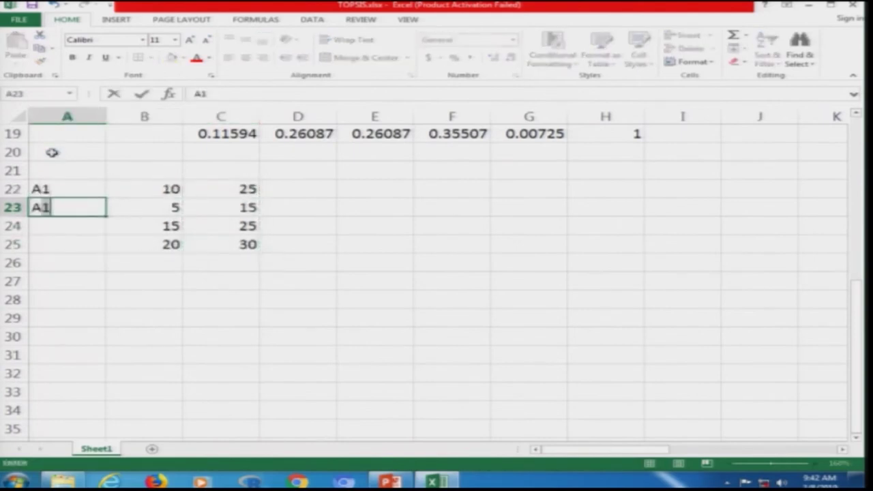
key("Return")
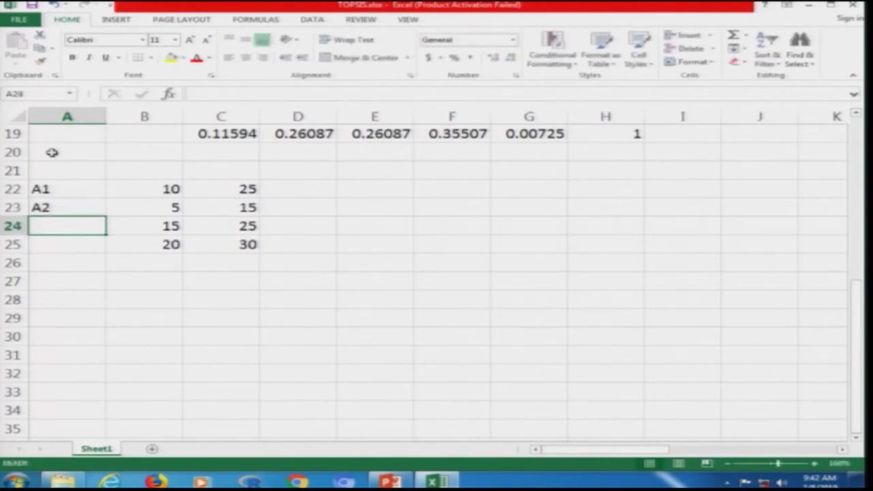
type("A")
key("Return")
type("A")
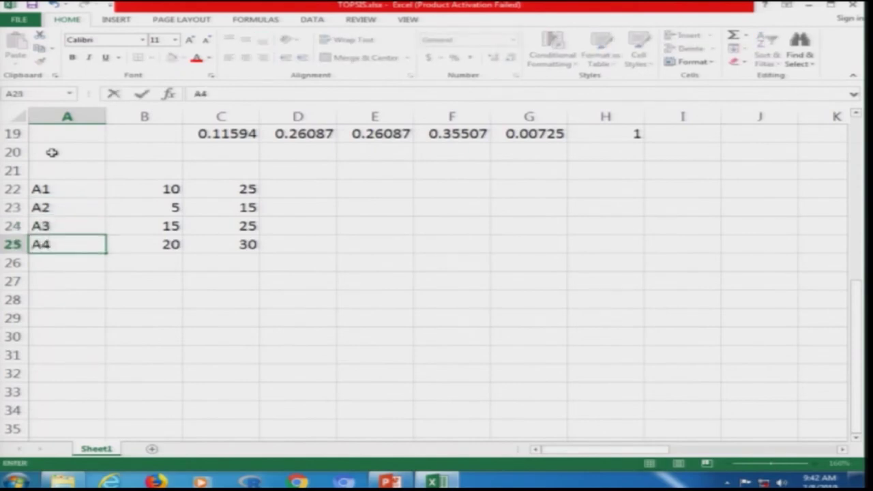
type("4")
Step: Enter the criteria headings C1, C2, C3, C4 and C5 across cells B21 to F21
key("Up")
key("Up")
key("Up")
key("Up")
key("Right")
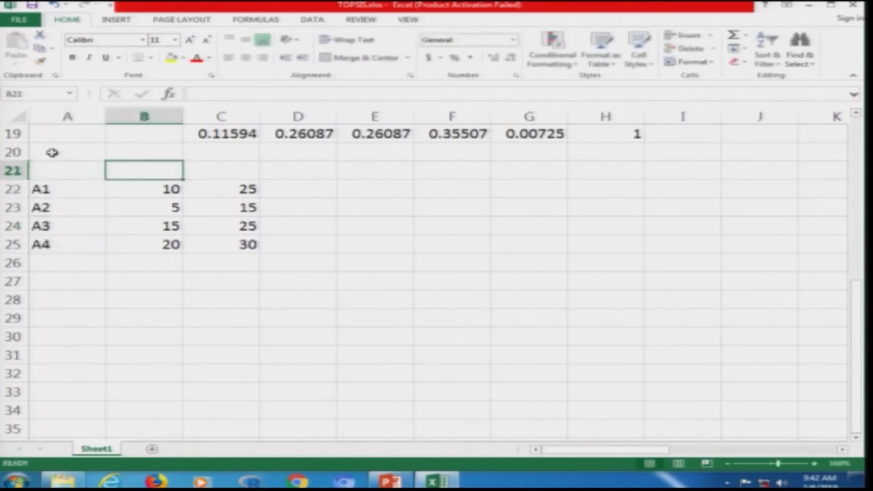
type("C1")
key("Tab")
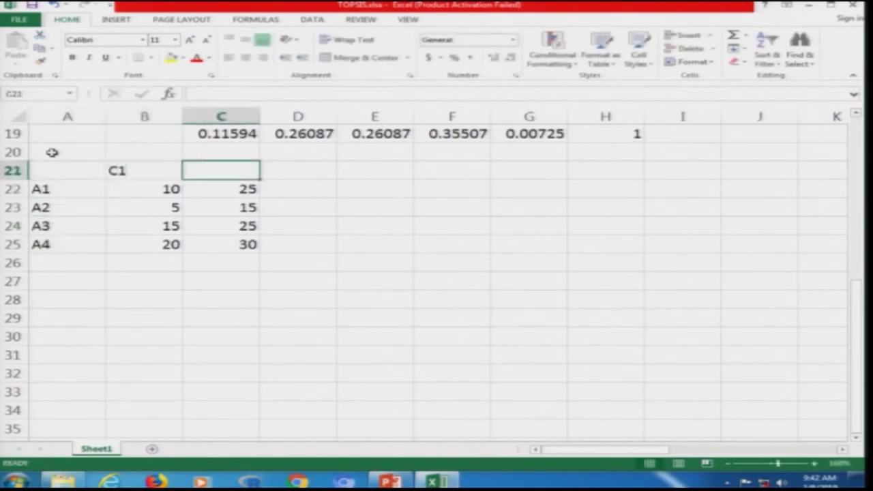
type("C1")
type("2")
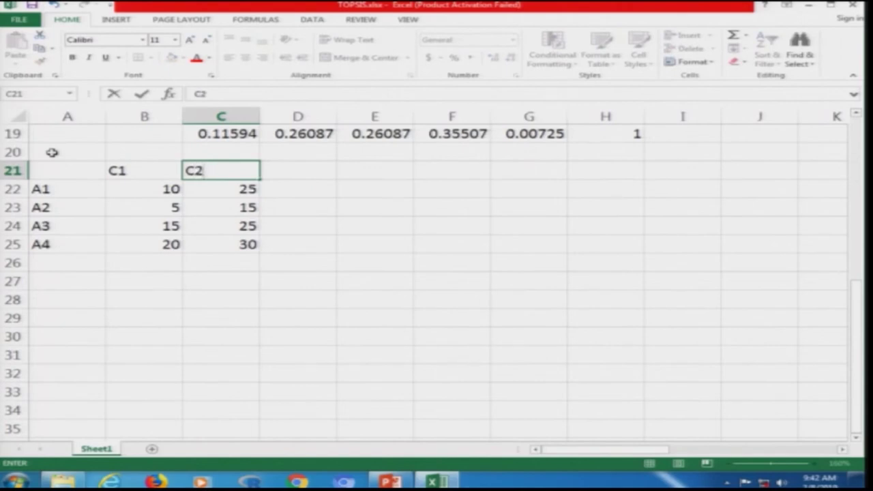
key("Tab")
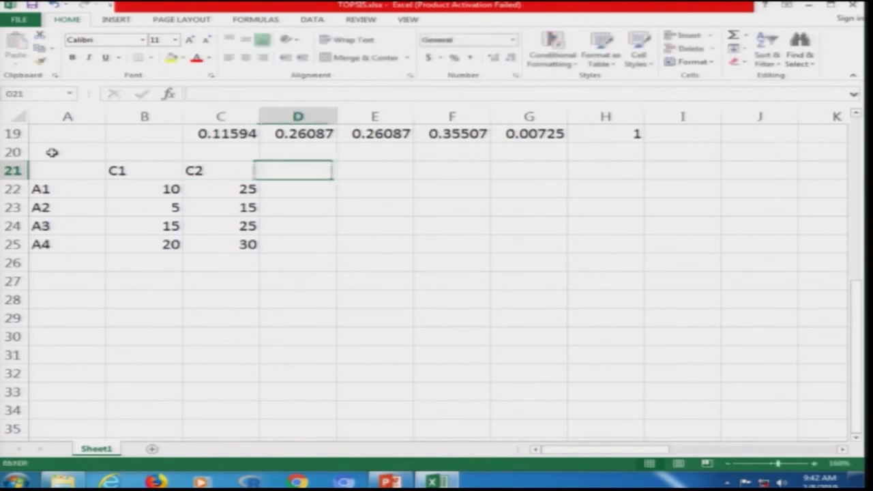
type("C3")
key("Tab")
type("C4")
key("Tab")
type("C5")
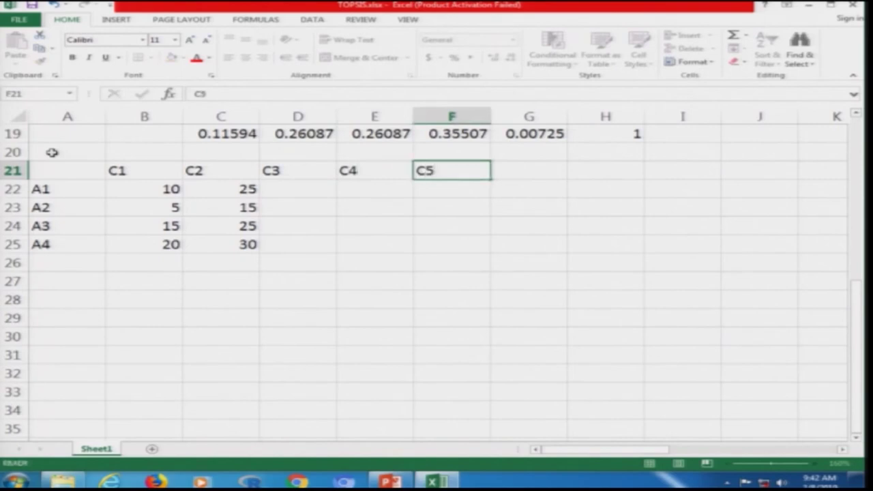
key("Return")
Step: Check the matrix on the PowerPoint slide and enter 25, 35, 40 and 30 under C3 in Excel cells D22 to D25
key("Left")
key("Left")
key("alt+Tab")
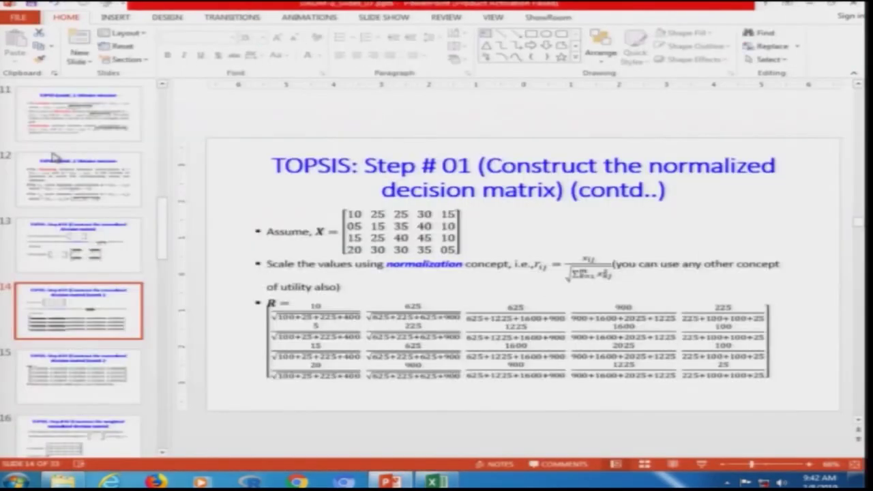
key("alt+Tab")
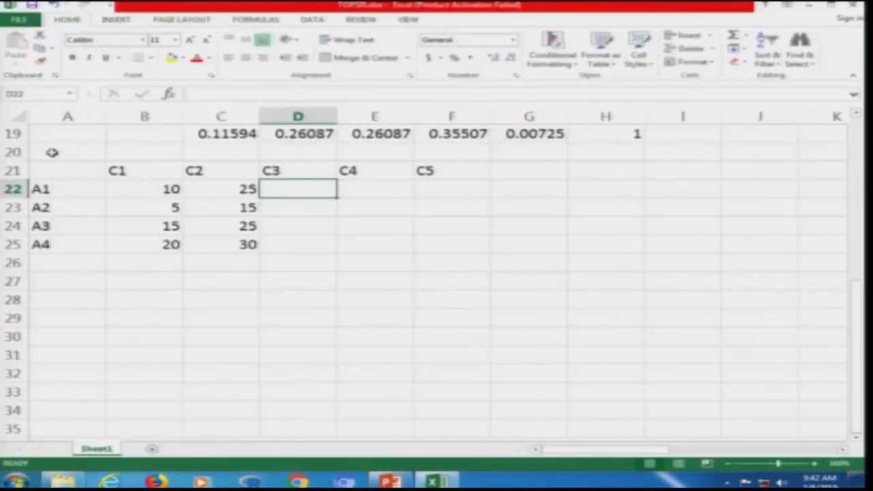
type("25")
key("Return")
type("35")
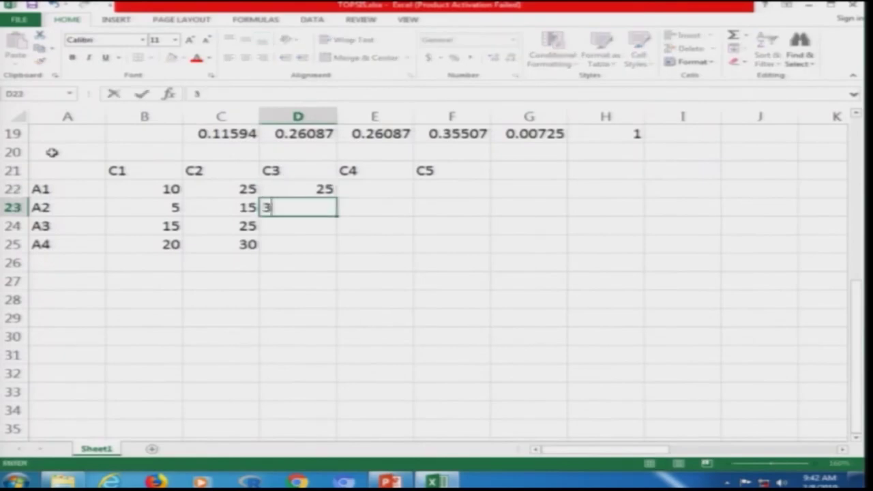
key("Return")
type("40")
key("Return")
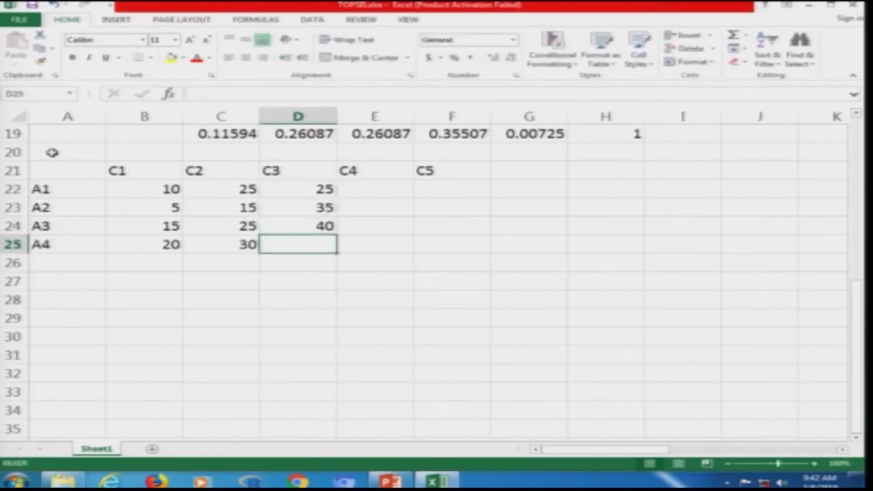
type("30")
key("Tab")
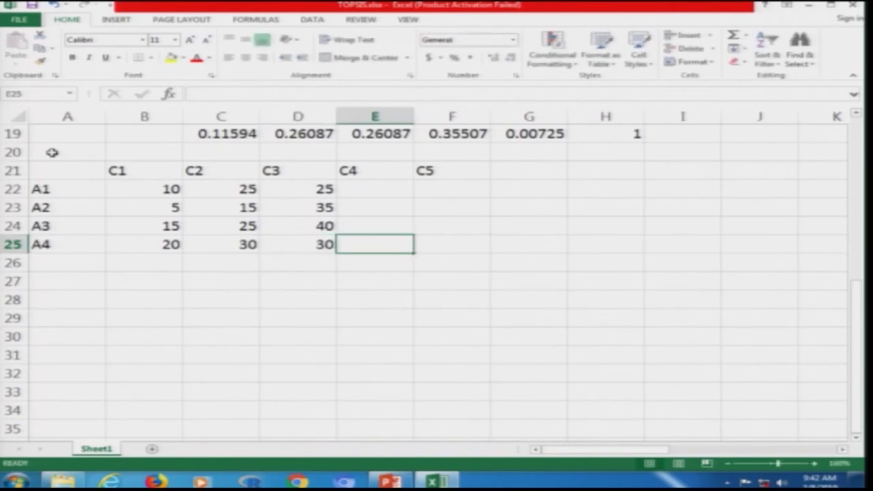
Step: Check the matrix on the PowerPoint slide and enter 30 for both A1 and A2 under C4 in Excel
key("alt+Tab")
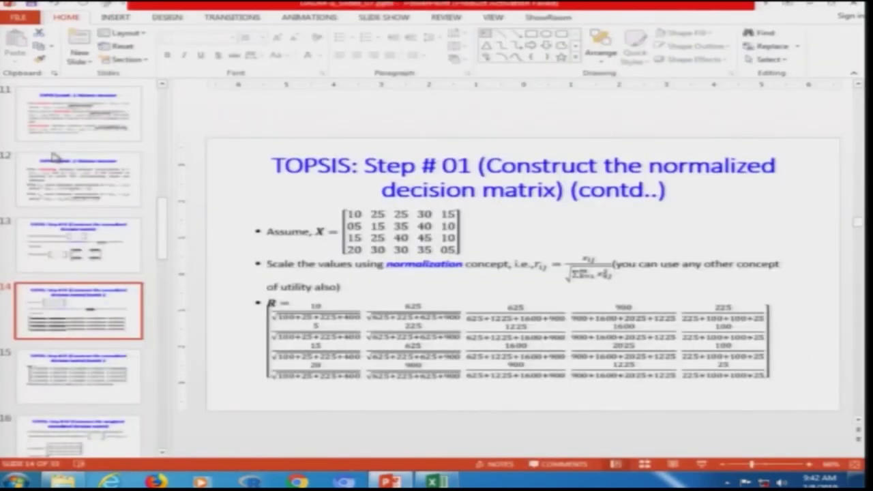
key("alt+Tab")
key("Up")
key("Up")
key("Up")
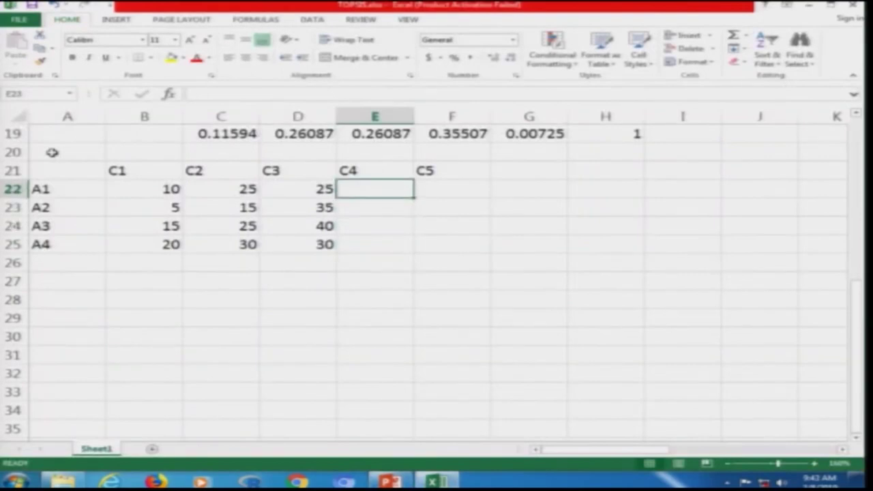
type("30")
key("Return")
type("30")
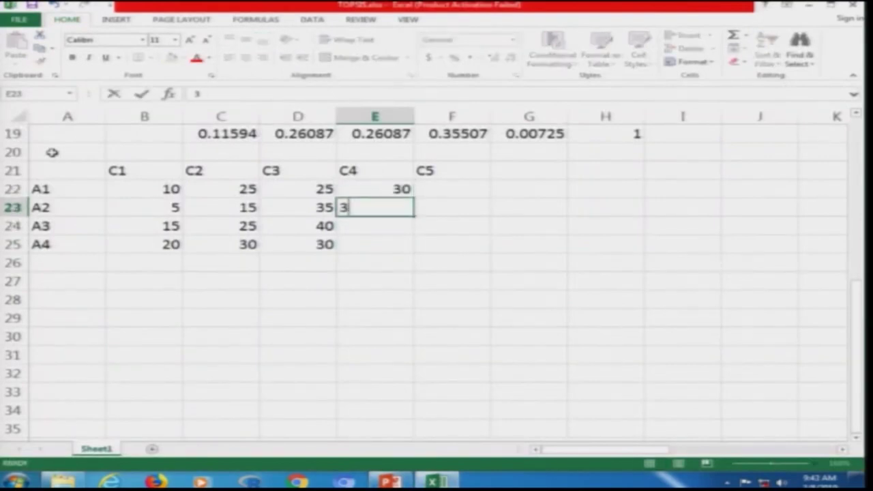
key("Return")
Step: Recheck the PowerPoint matrix, correct the A2 value under C4 to 40, and enter 45 for A3 and 35 for A4
key("alt+Tab")
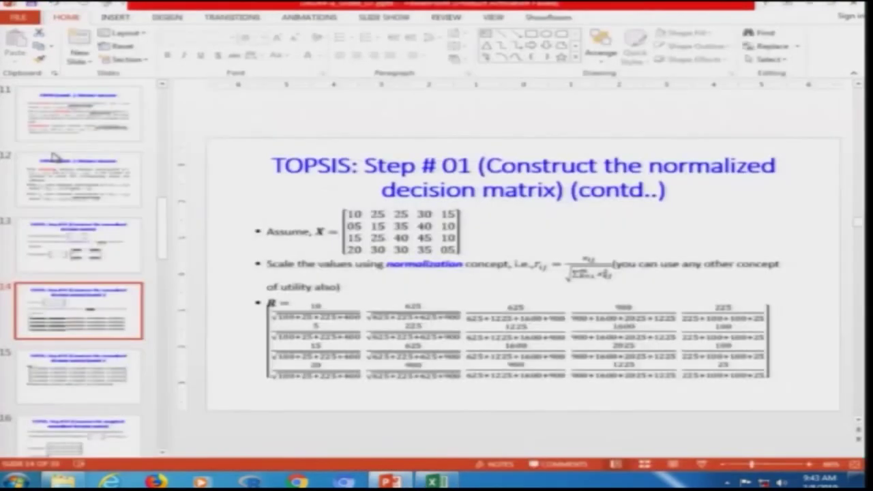
key("alt+Tab")
key("Up")
type("40")
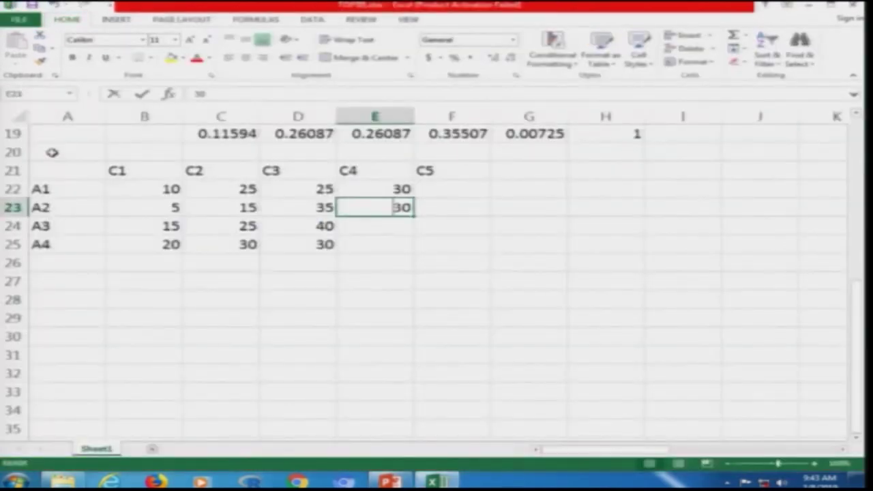
key("Return")
type("45")
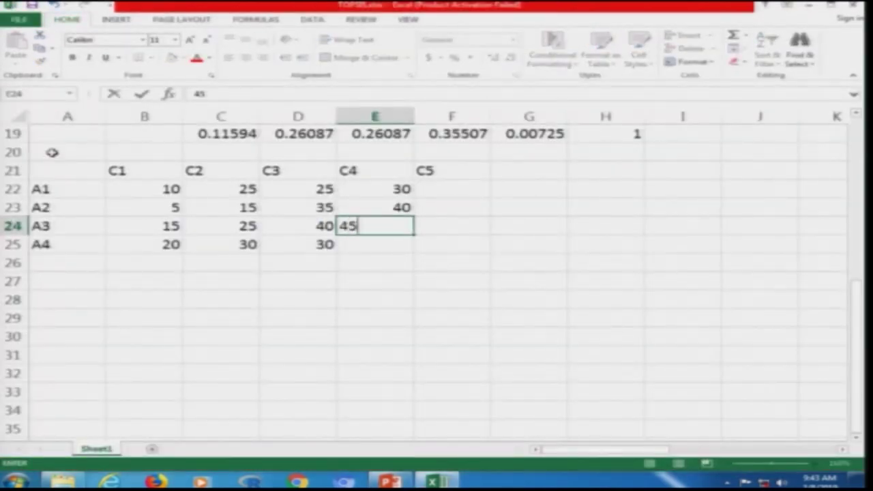
key("Return")
type("35")
key("Tab")
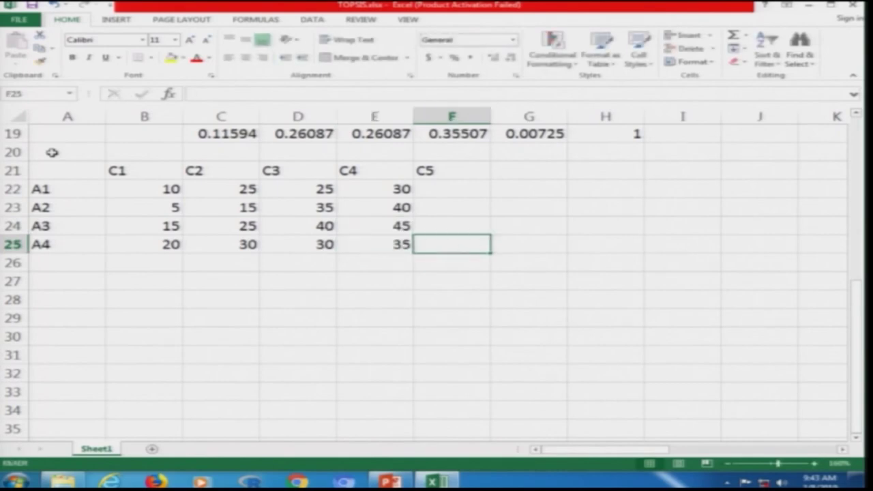
Step: Check the matrix on the PowerPoint slide and enter 15, 10, 10 and 5 under C5 in Excel cells F22 to F25
key("alt+Tab")
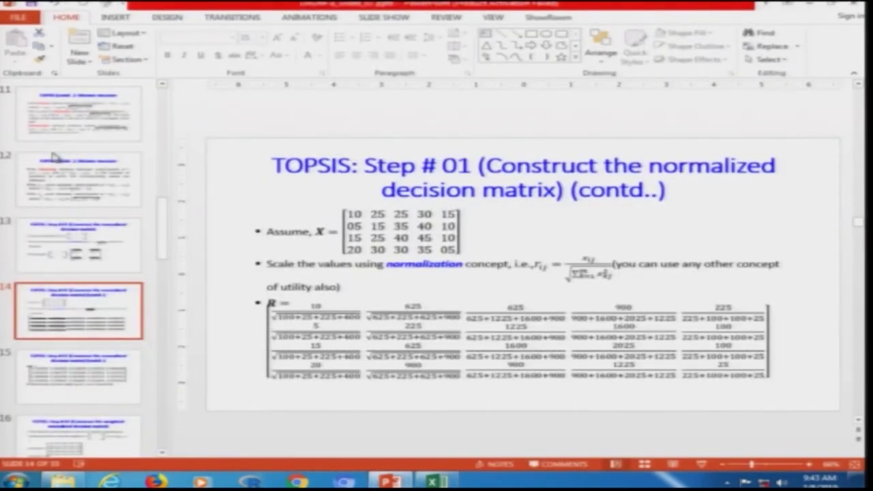
key("alt+Tab")
key("Up")
key("Up")
key("Up")
type("15")
key("Return")
type("10")
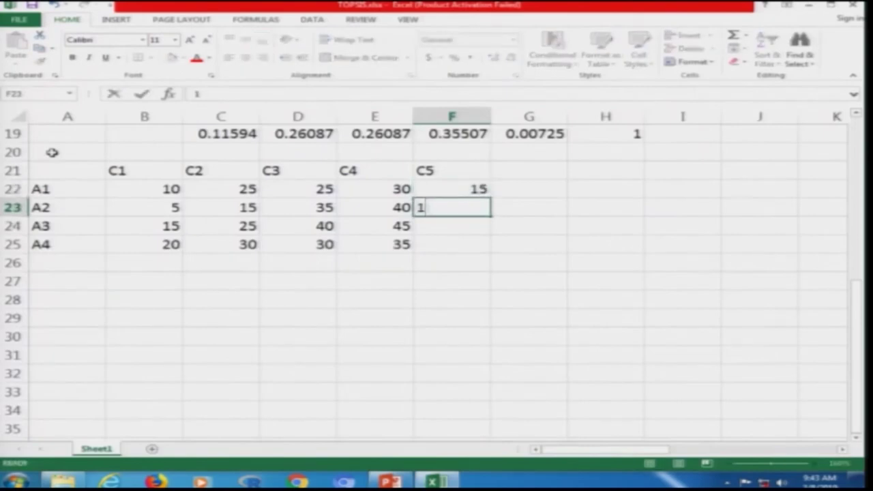
key("Return")
type("10")
key("Return")
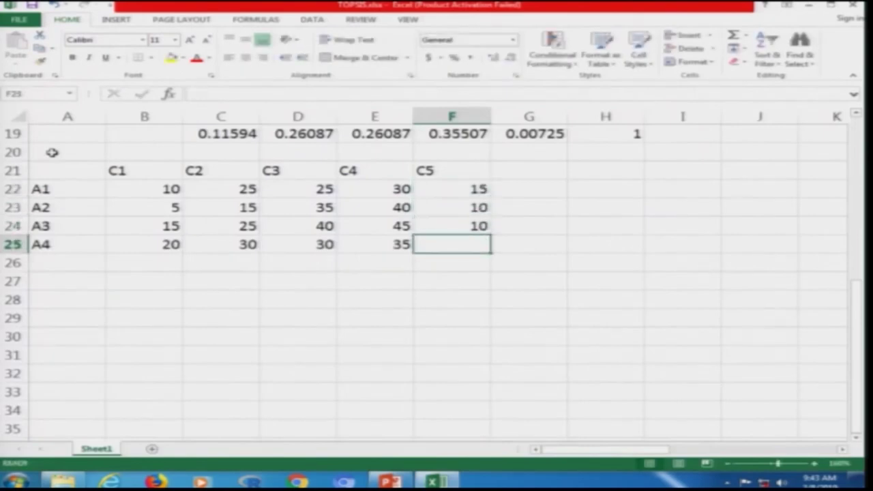
type("5")
key("Tab")
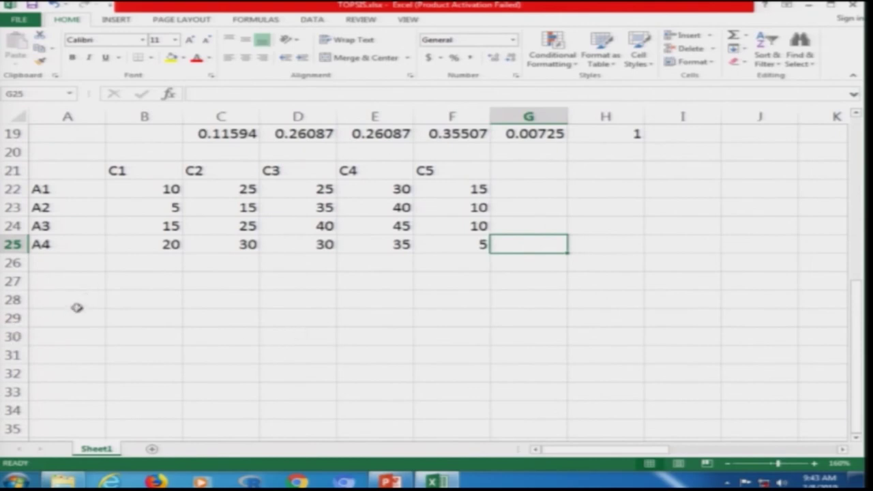
Step: Copy the row labels A1 to A4 from A22:A25 into cells A28 to A31
left_click(58, 192)
left_click(68, 261)
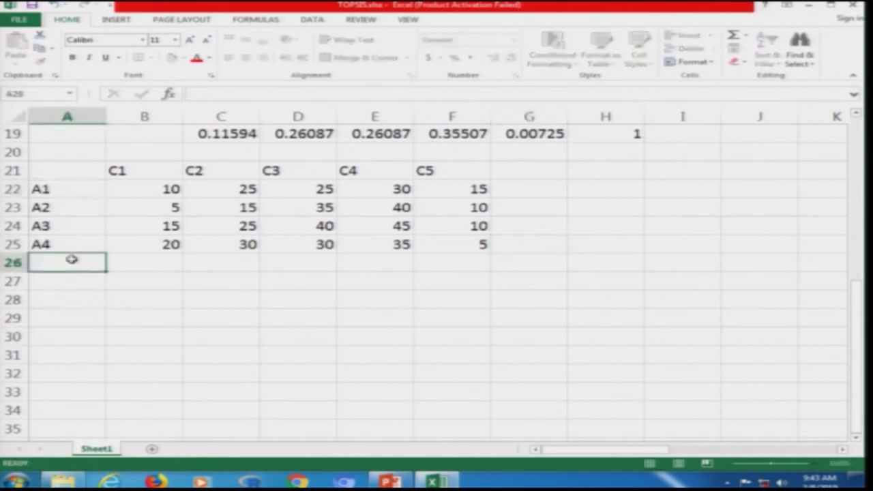
left_click(55, 196)
left_click(74, 250, "shift")
key("ctrl+c")
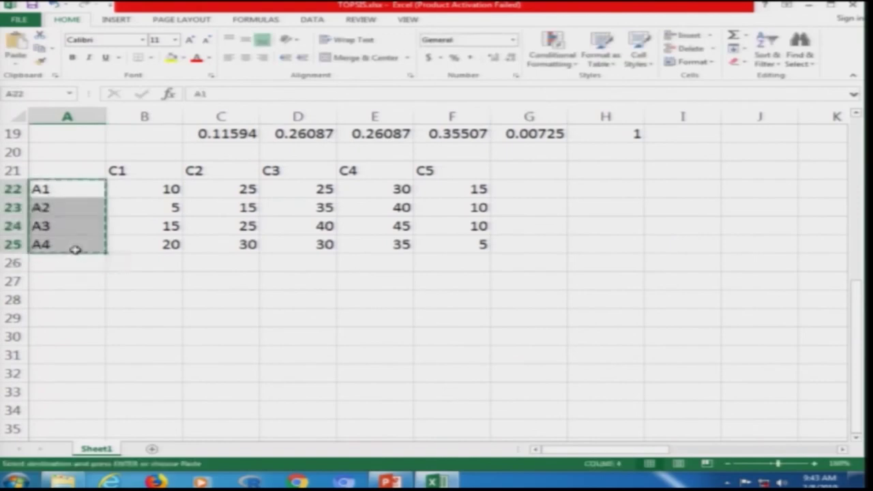
key("Down")
key("Down")
key("Down")
key("Down")
key("Down")
key("Down")
key("ctrl+v")
Step: Copy the column headers C1 to C5 from B21:F21 into cells B27 to F27
key("Up")
key("Up")
key("Up")
key("Up")
key("Up")
key("Up")
key("Up")
key("Right")
key("shift+Right")
key("shift+Right")
key("shift+Right")
key("shift+Right")
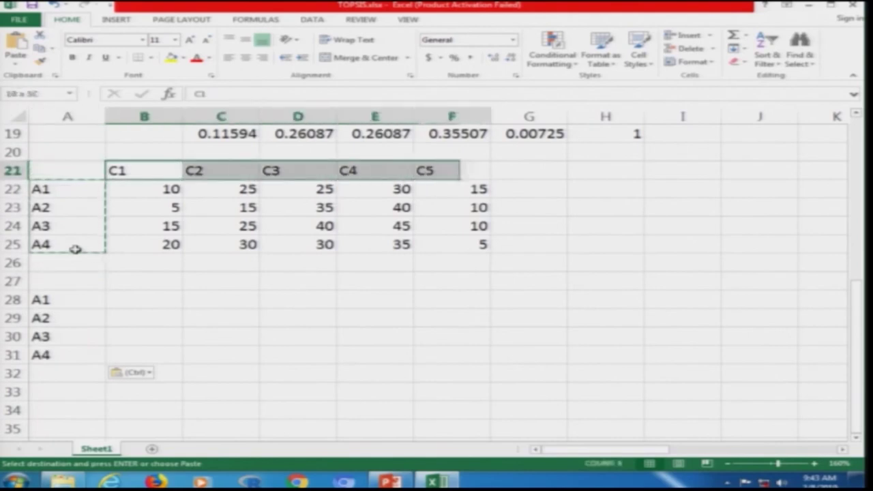
key("ctrl+c")
key("Down")
key("Down")
key("Down")
key("Down")
key("Down")
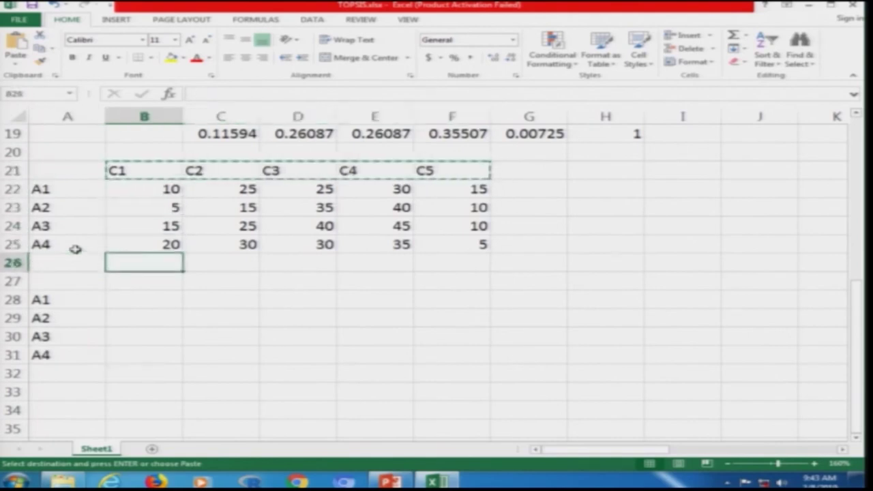
key("Down")
key("ctrl+v")
Step: Enter the formula =B22/SUM(B22:B25) in cell B28 to normalize A1 under C1
key("Down")
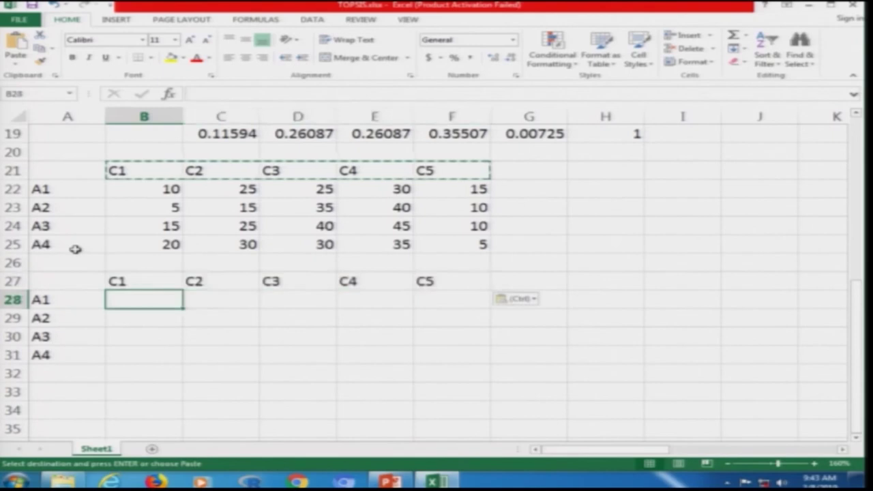
type("=")
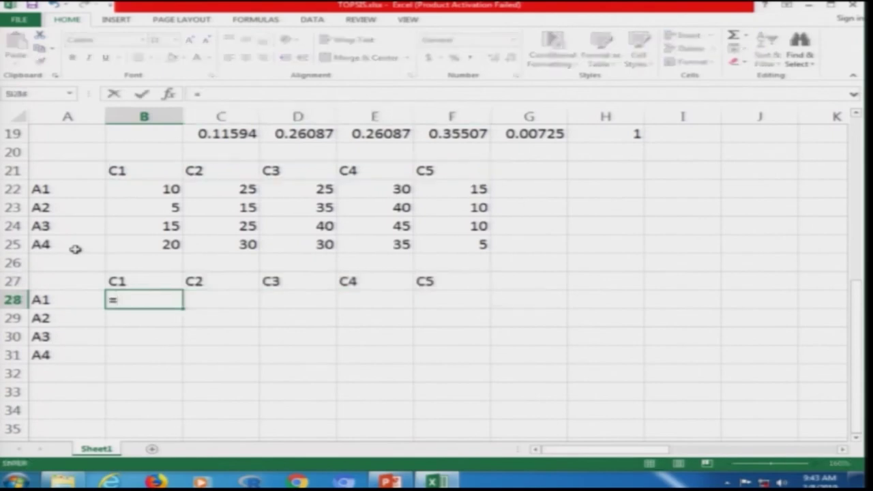
type("=")
key("Up")
key("Up")
key("Up")
key("Up")
key("Up")
key("Up")
type("/")
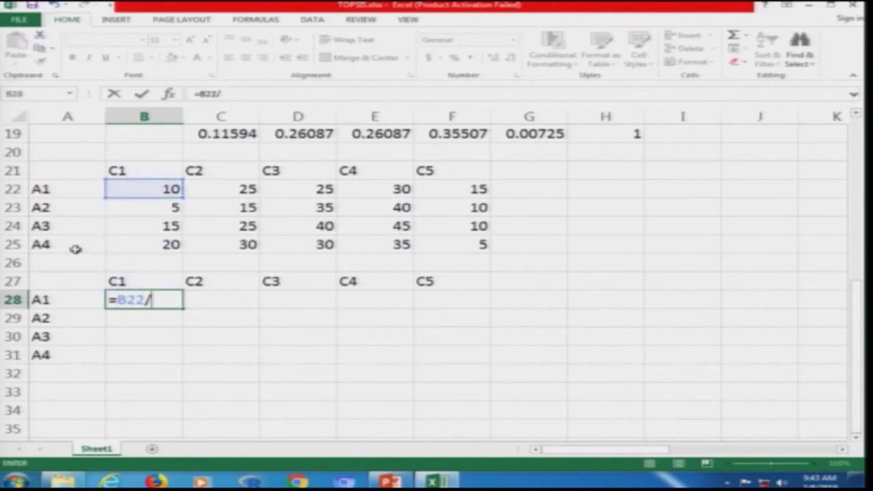
type("sum(")
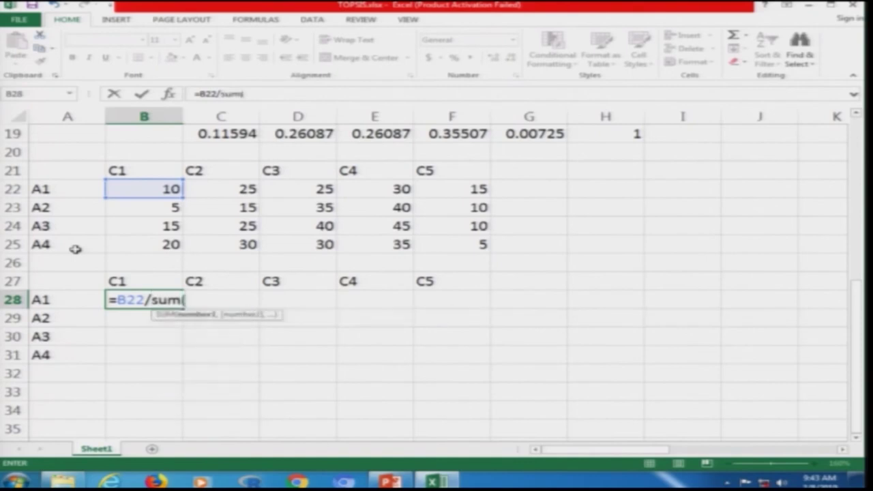
key("Up")
key("Up")
key("Up")
key("Up")
key("Up")
key("Up")
key("shift+Down")
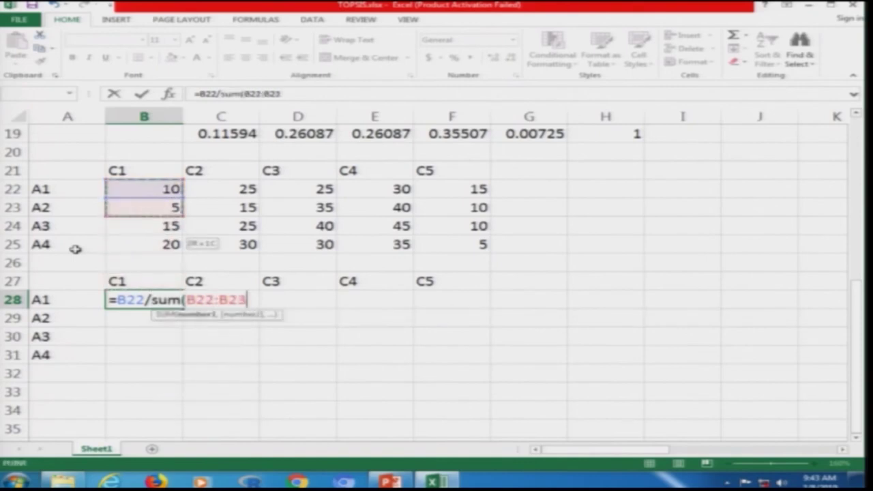
key("shift+Down")
key("shift+Down")
type(")")
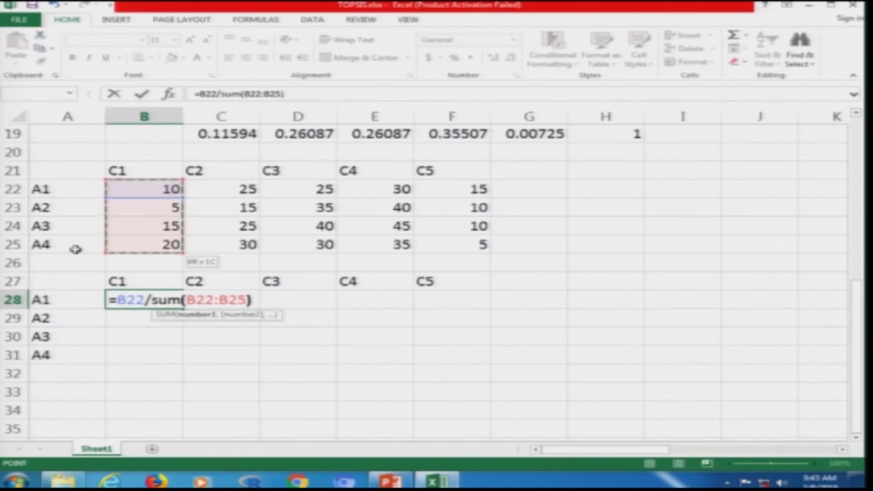
key("Return")
Step: Make the SUM range in cell B28 absolute as $B$22:$B$25
key("Up")
key("F2")
key("Left")
key("Left")
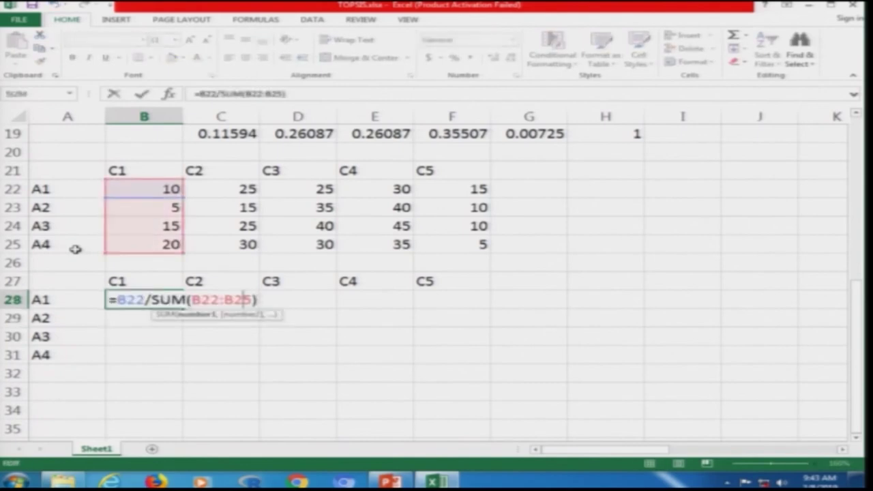
type("$")
key("Right")
type("$")
key("Right")
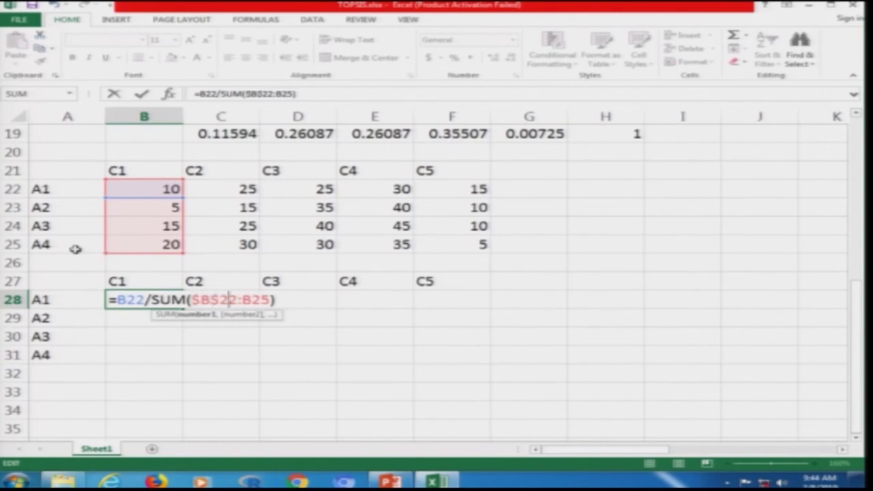
type("$")
key("Right")
type("$")
key("Return")
key("Up")
key("Up")
key("Up")
key("Up")
key("Up")
key("Up")
key("Down")
key("Down")
key("Down")
key("Down")
key("Down")
key("Down")
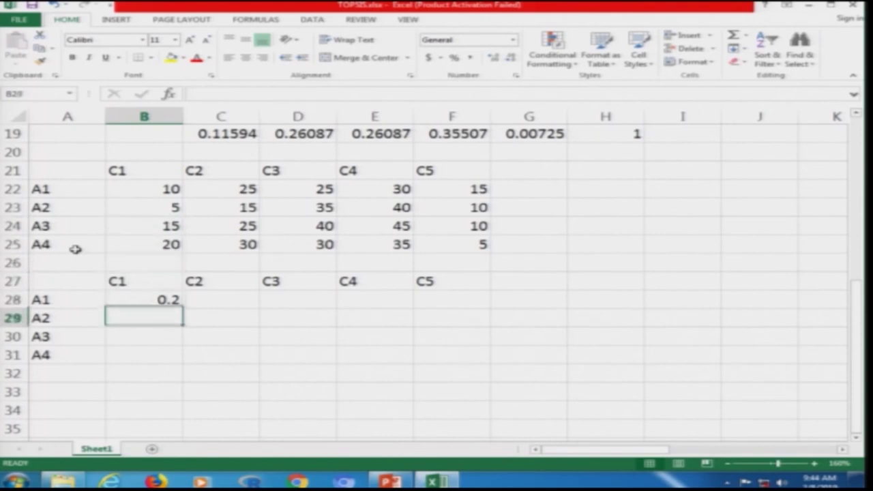
Step: Copy the formula in B28 into cells B29 to B31
key("Up")
key("ctrl+c")
key("Down")
key("shift+Down")
key("shift+Down")
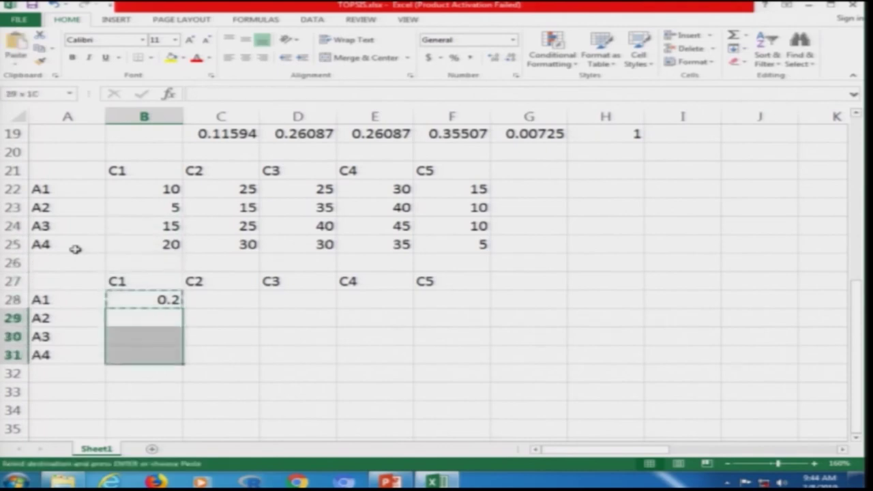
key("ctrl+v")
key("Escape")
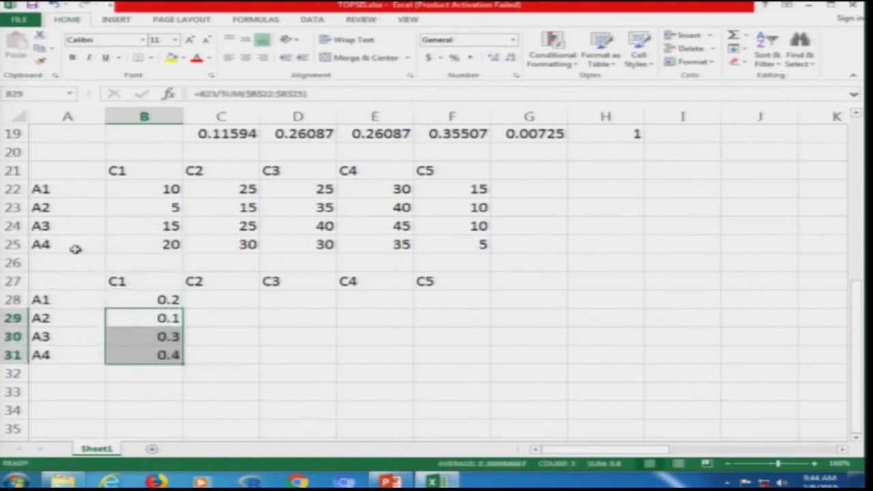
Step: Inspect the copied formulas in B29, B30 and B31 to check their numerator and sum range references
key("Up")
key("Down")
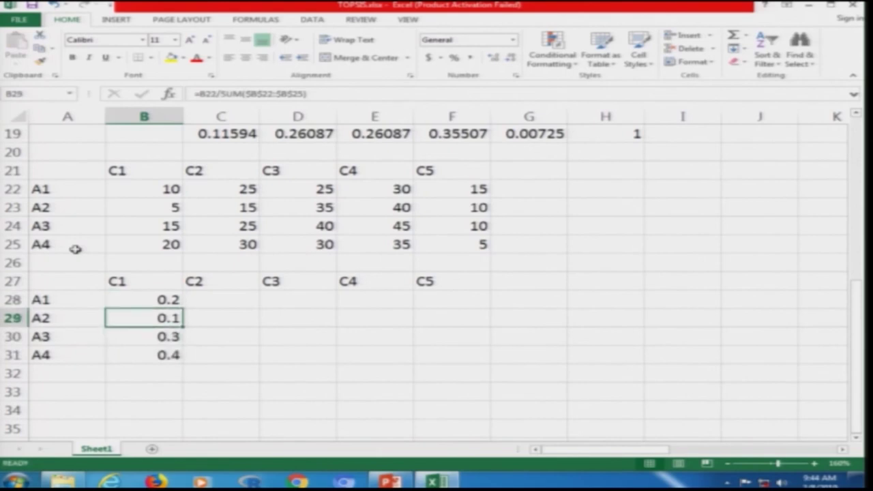
key("F2")
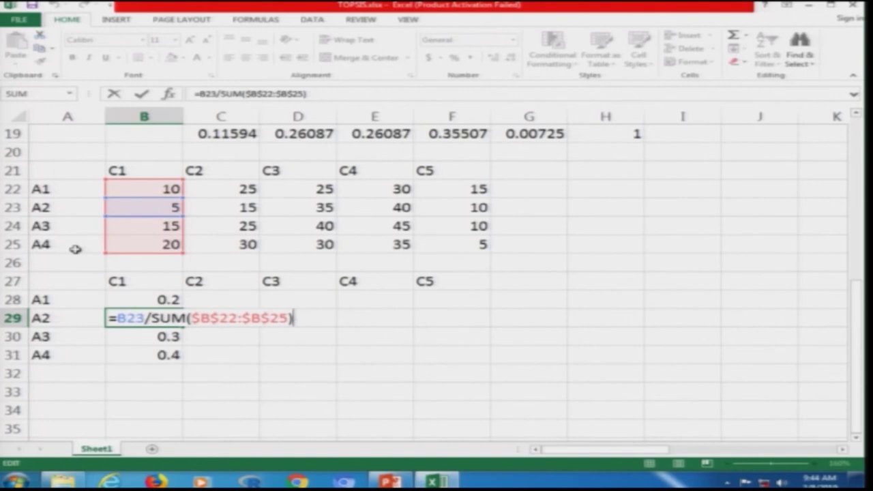
key("Escape")
key("Down")
key("Up")
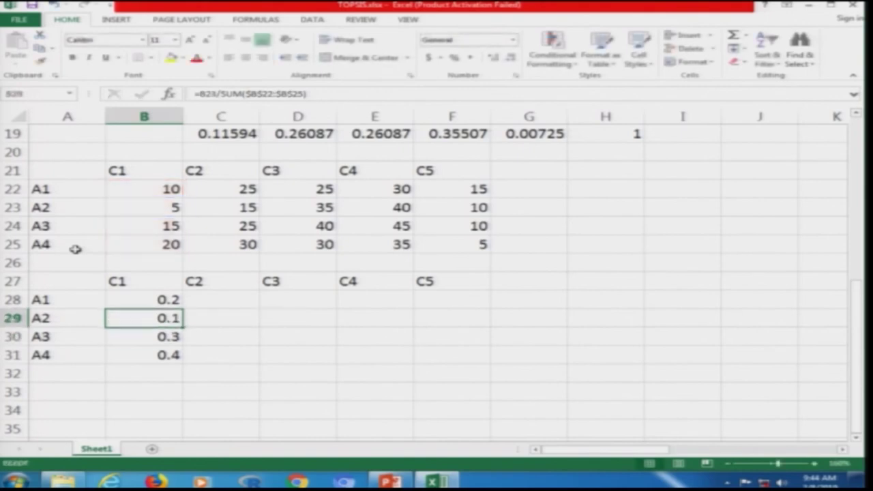
key("F2")
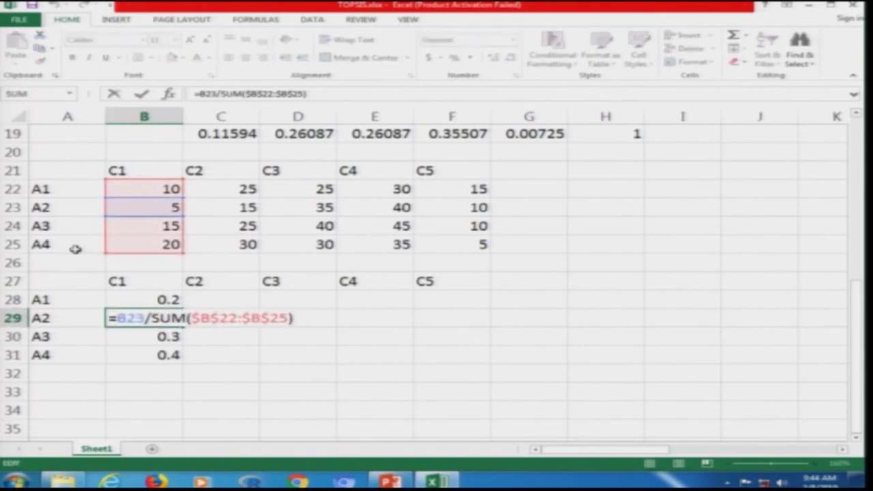
key("Escape")
key("Down")
key("F2")
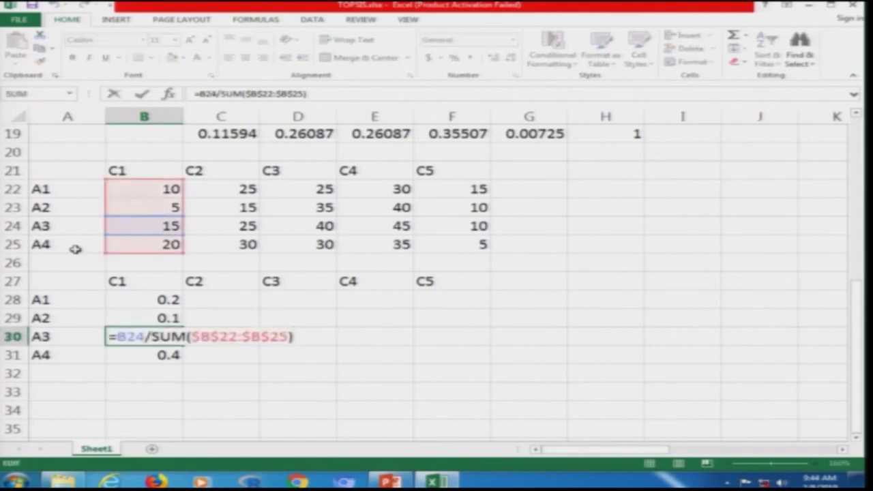
key("Escape")
key("Down")
key("F2")
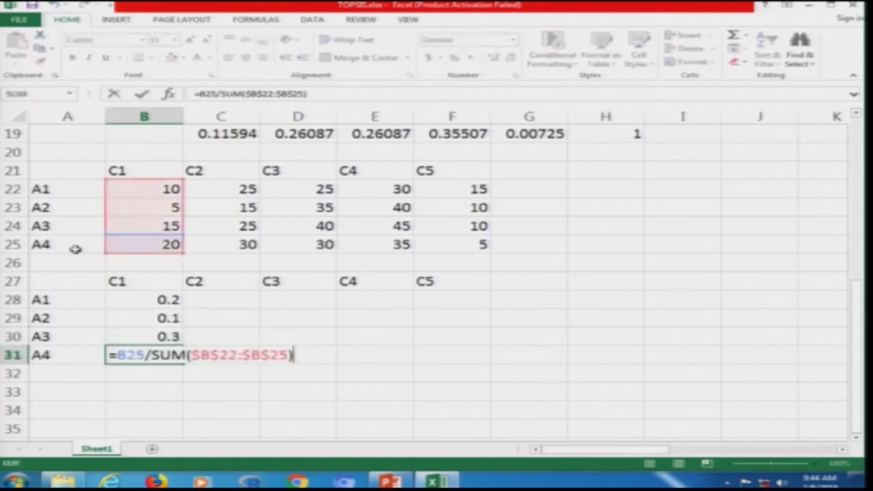
key("Escape")
key("Up")
key("Up")
key("Up")
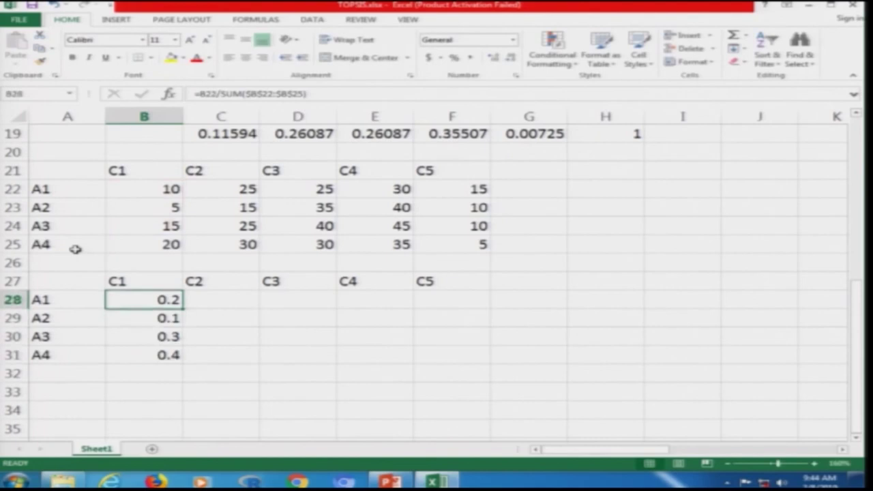
Step: Enter the formula =C22/SUM(C22:C25) in cell C28 to normalize A1 under C2
key("Right")
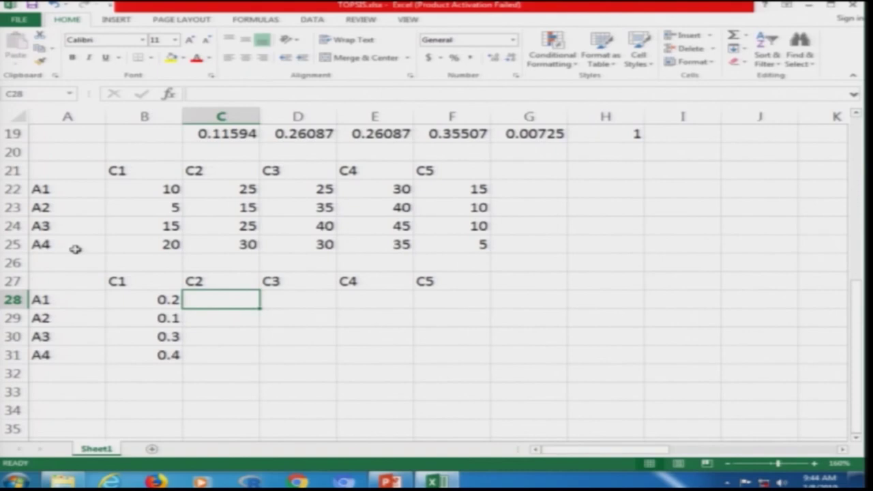
type("=")
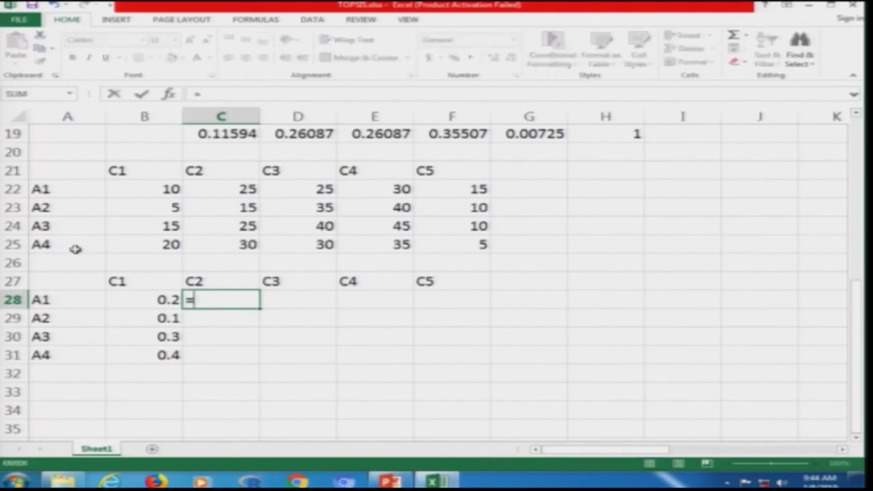
key("Up")
key("Up")
key("Up")
key("Up")
key("Up")
key("Up")
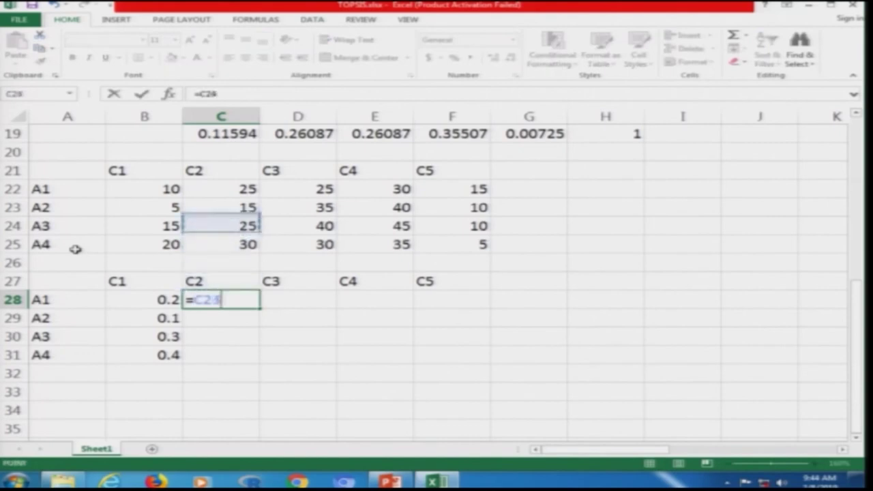
type("/sum(")
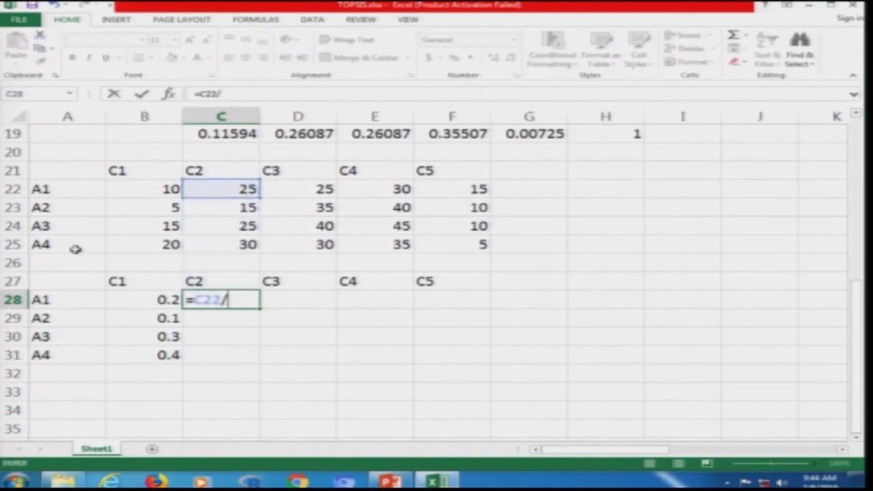
key("Up")
key("Up")
key("Up")
key("Up")
key("Up")
key("Up")
key("shift+Down")
key("shift+Down")
key("shift+Down")
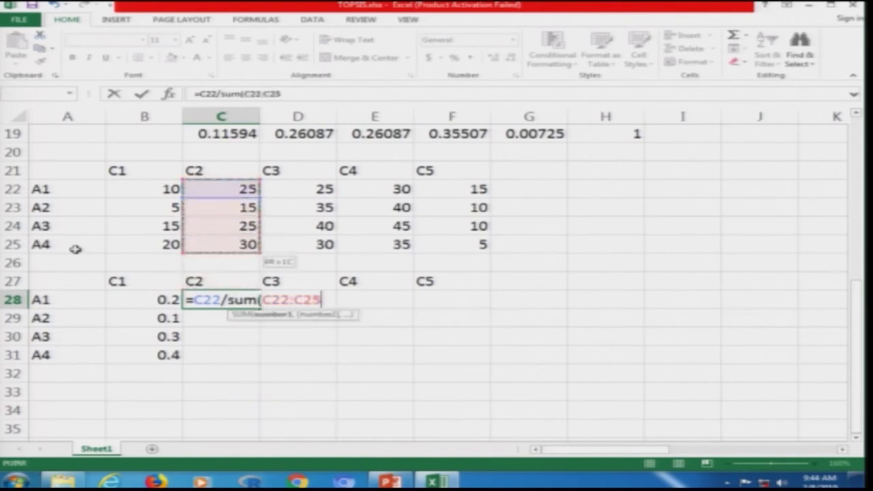
type(")")
key("Return")
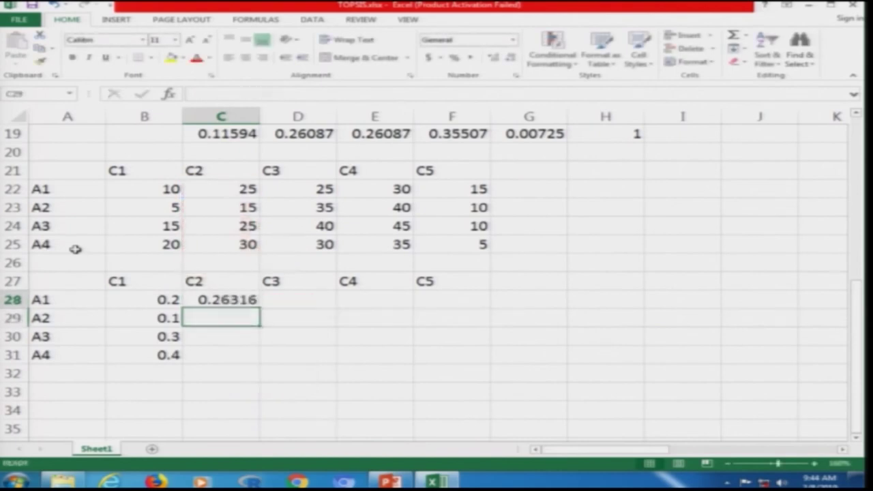
Step: Make the SUM range in cell C28 absolute as $C$22:$C$25
key("Up")
key("F2")
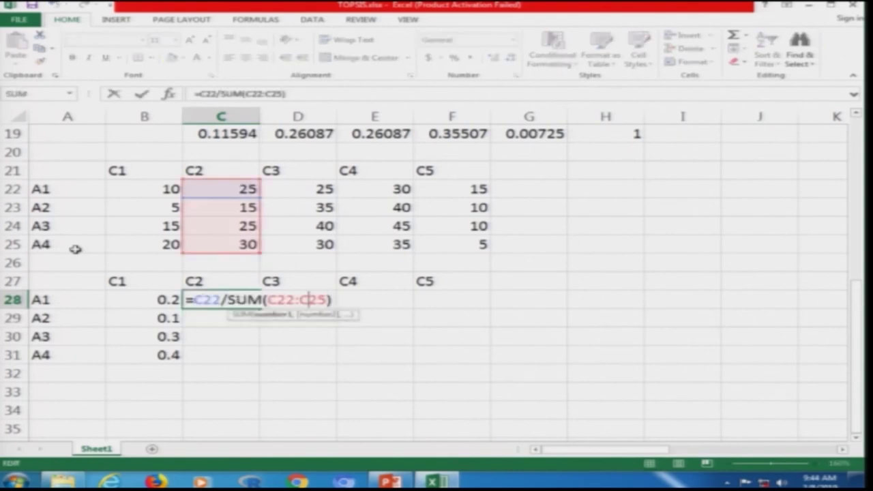
type("$")
key("Right")
type("$")
key("Right")
key("Right")
type("$")
key("Right")
type("$")
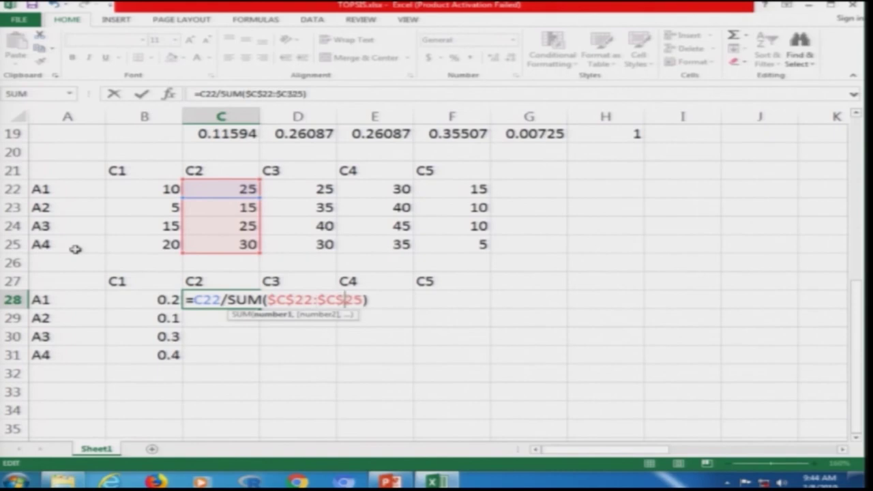
key("Return")
Step: Copy the formula in C28 into cells C29 to C31
key("Up")
key("ctrl+c")
key("Down")
key("shift+Down")
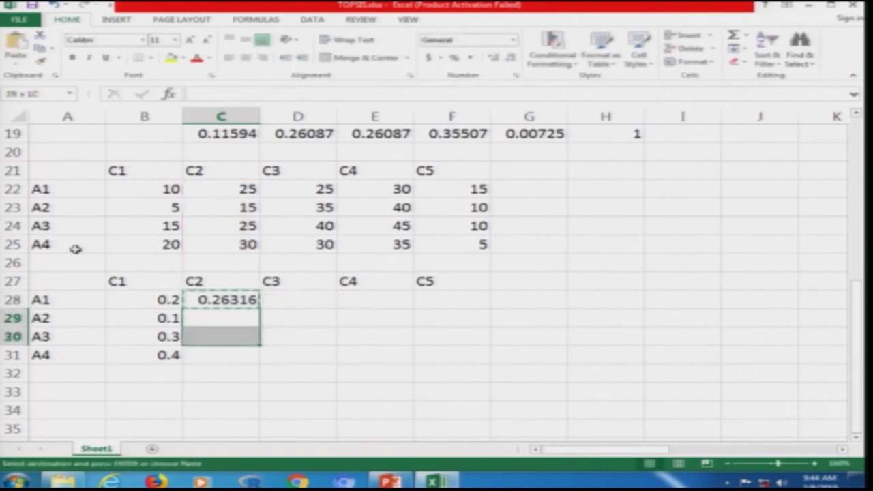
key("shift+Down")
key("ctrl+v")
Step: Enter the formula =D22/SUM(D22:D25) in cell D28 to normalize A1 under C3
key("Right")
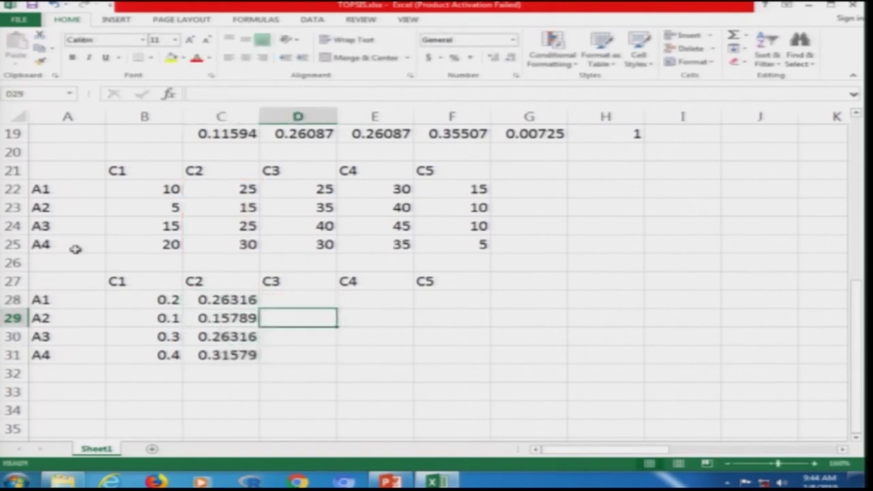
key("Up")
type("=")
key("Up")
key("Up")
key("Up")
key("Up")
key("Up")
key("Up")
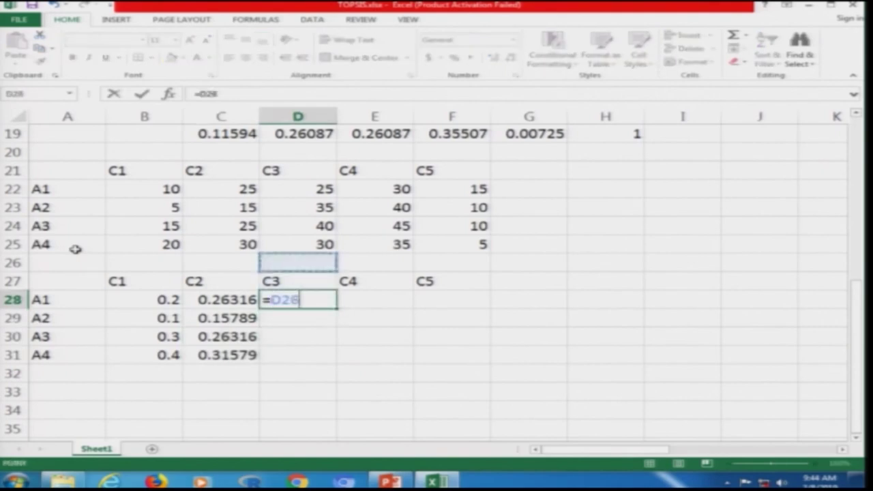
type("/")
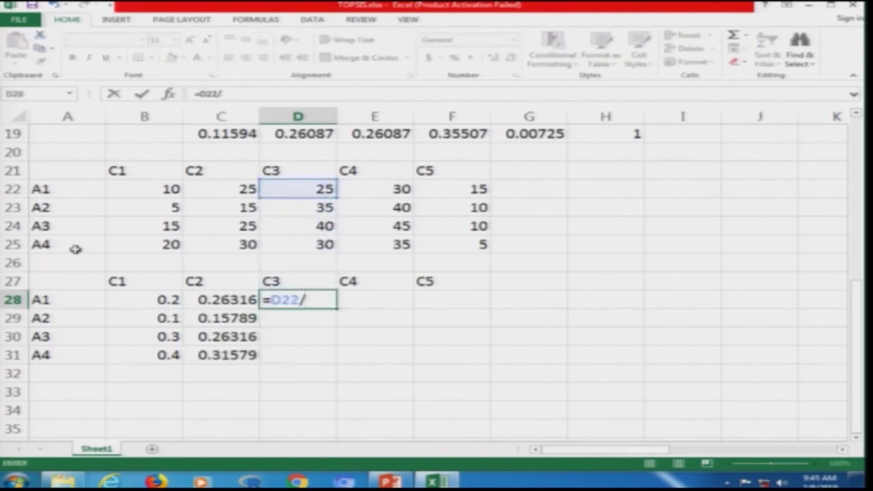
type("sum")
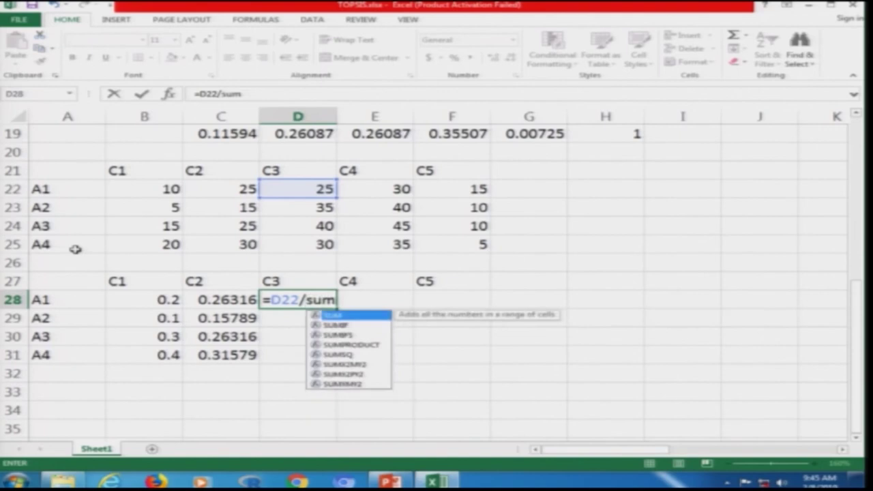
type("(")
key("Up")
key("Up")
key("Up")
key("shift+Up")
key("shift+Up")
key("shift+Up")
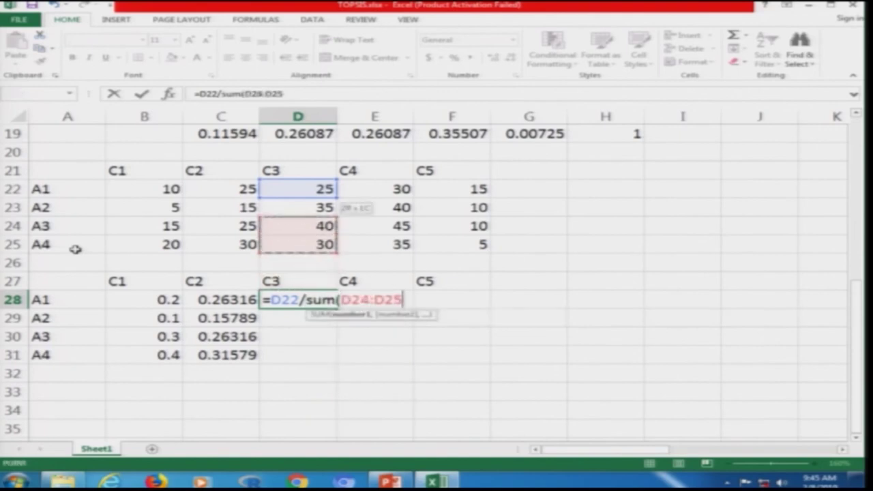
type(")")
key("Return")
Step: Make the SUM range in cell D28 absolute as $D$22:$D$25
key("Up")
key("F2")
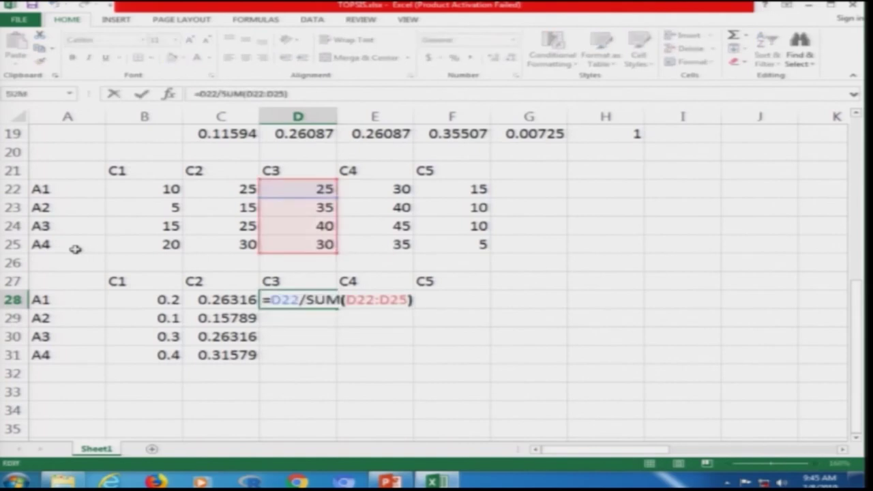
key("Left")
key("Left")
key("Left")
key("Left")
key("Left")
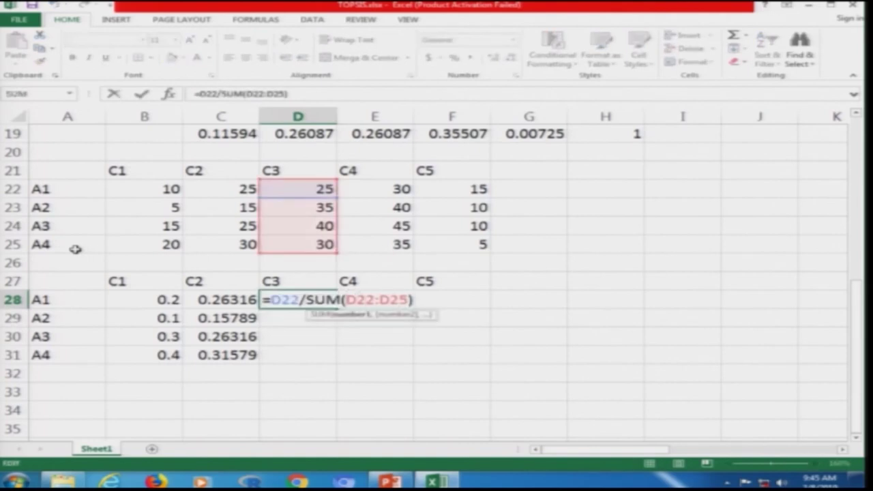
key("F4")
key("End")
key("F4")
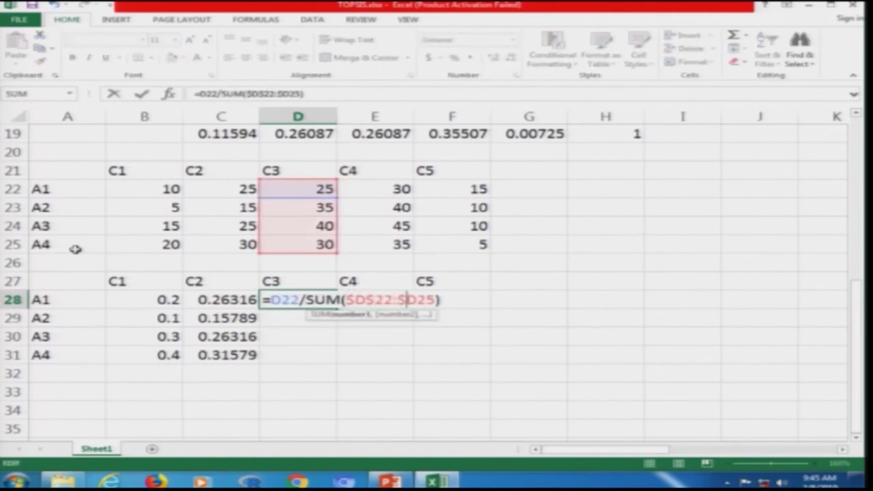
key("Return")
Step: Copy the formula in D28 into cells D29 to D31
key("Up")
key("ctrl+c")
key("Down")
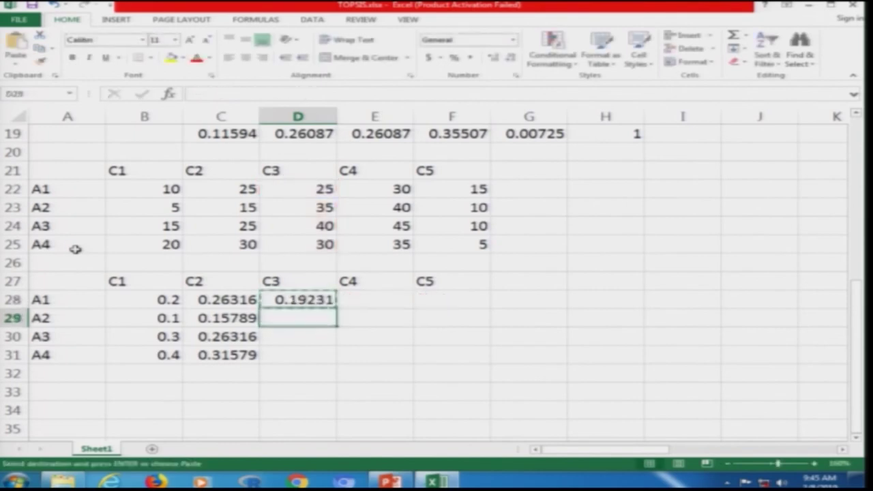
key("shift+Down")
key("shift+Down")
key("ctrl+v")
key("Escape")
Step: Enter the formula =E22/SUM(E22:E25) in cell E28 to normalize A1 under C4
key("Right")
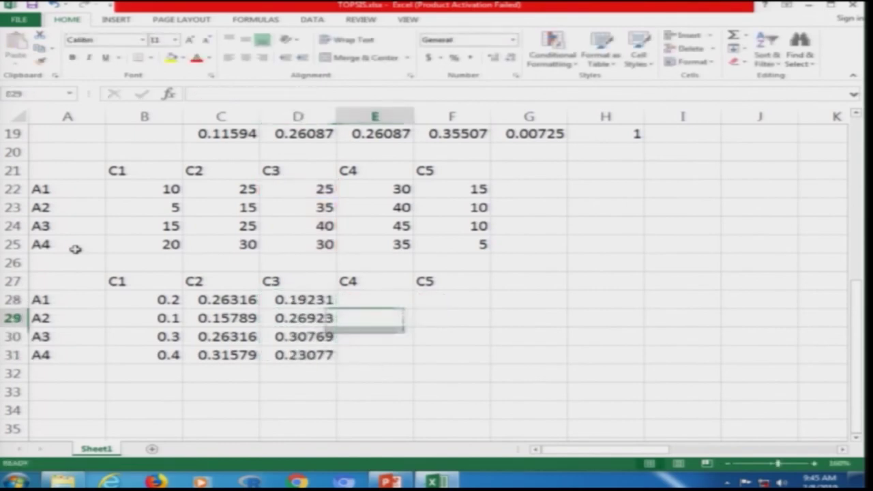
key("Up")
key("Up")
key("Up")
key("Up")
key("Up")
key("Up")
key("Up")
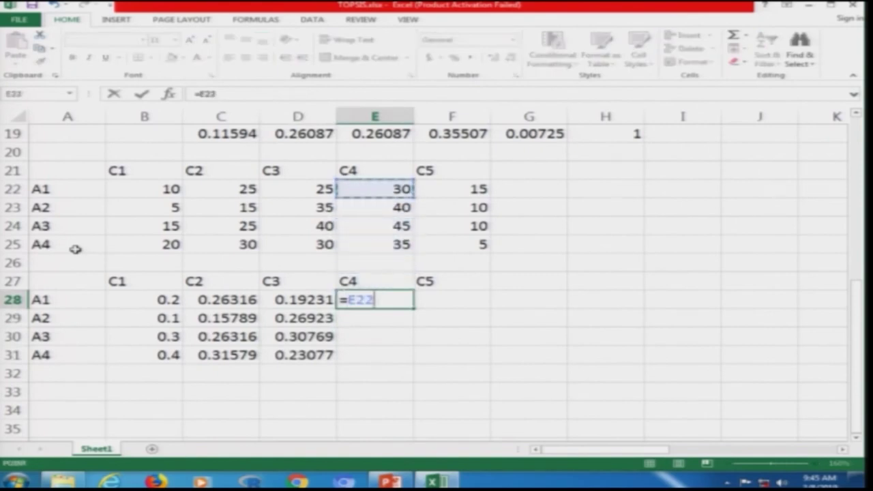
type("/sum(")
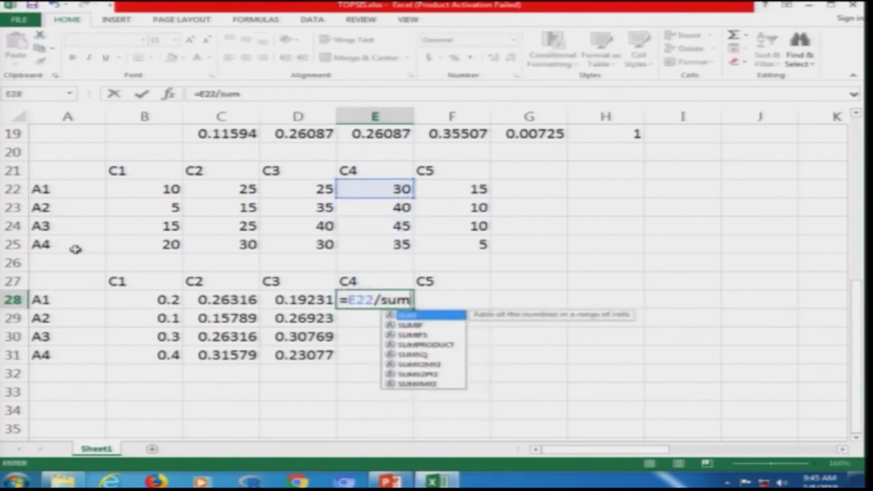
key("Up")
key("Up")
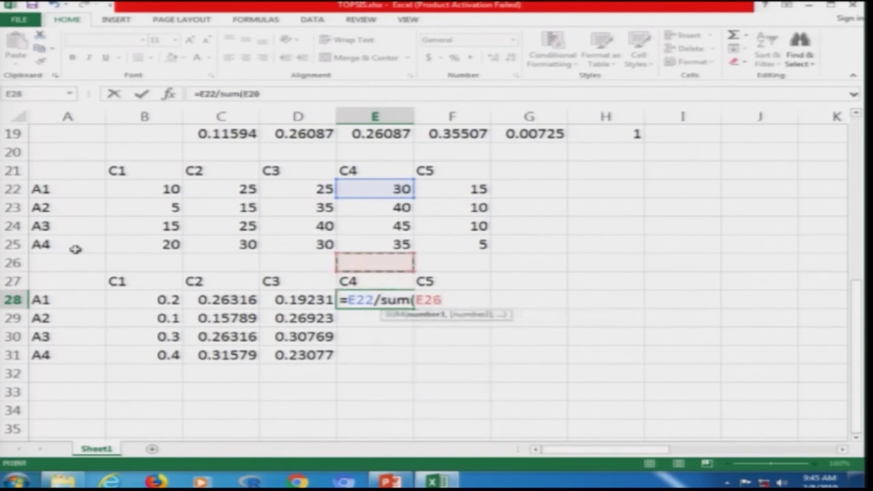
key("Up")
key("shift+Up")
key("shift+Up")
key("shift+Up")
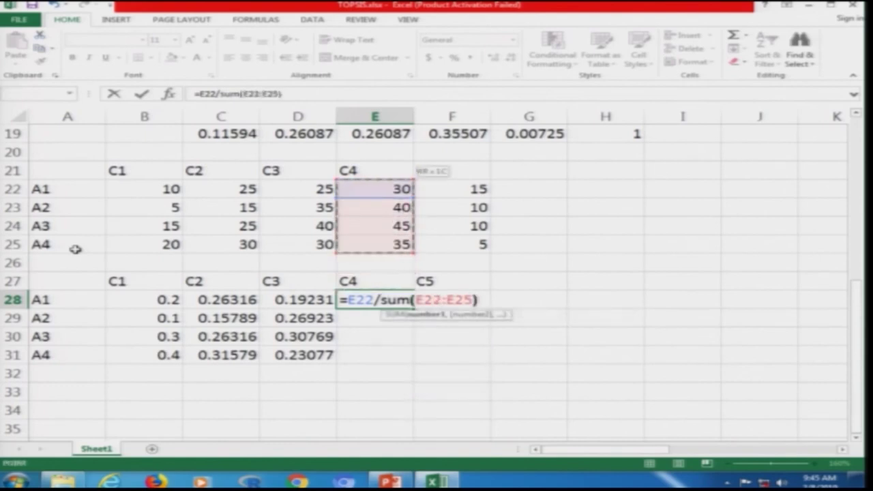
type(")")
key("Return")
Step: Make the SUM range in cell E28 absolute as $E$22:$E$25
key("Up")
key("F2")
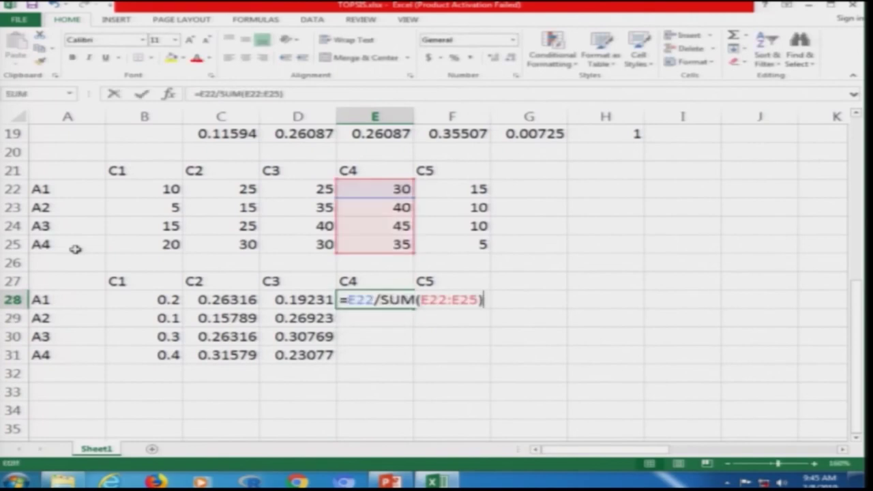
type("$E$")
key("Right")
key("Right")
type("$")
key("Right")
type("$")
key("Return")
Step: Copy the formula in E28 into cells E29 to E31
key("Up")
key("ctrl+c")
key("Down")
key("shift+Down")
key("shift+Down")
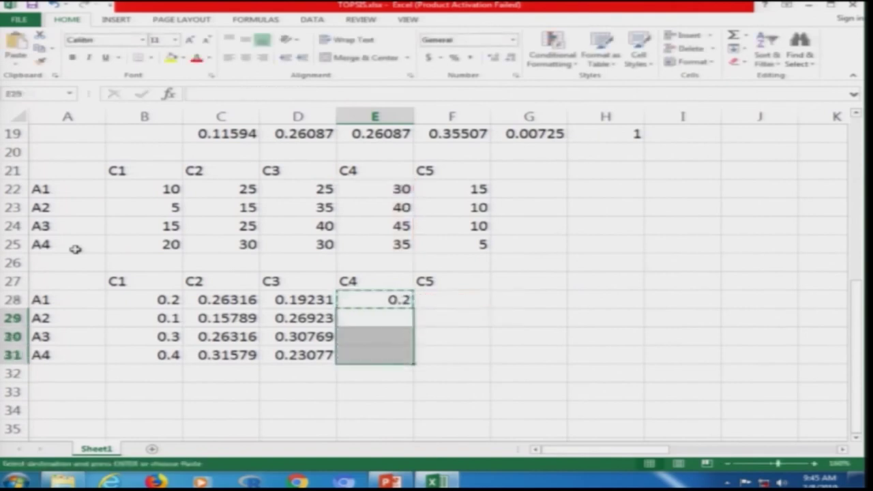
key("ctrl+v")
key("Escape")
Step: Enter the formula =F22/SUM(F22:F25) in cell F28 to normalize A1 under C5
key("Up")
key("Right")
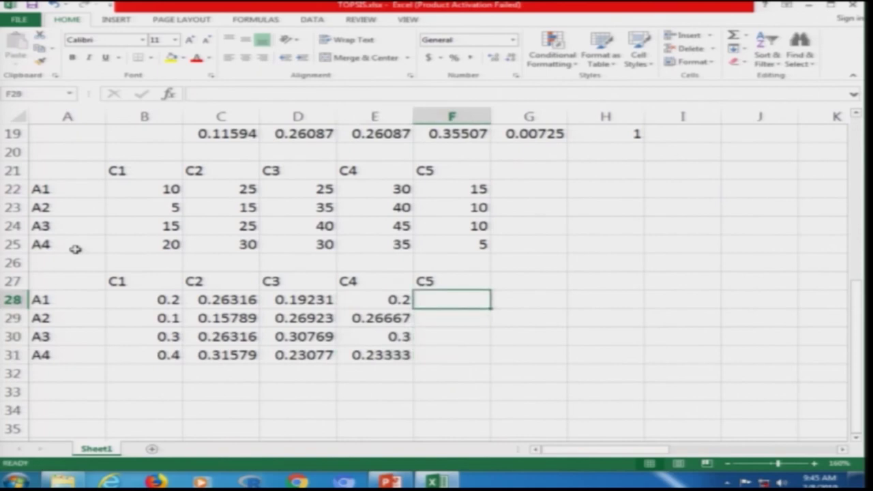
type("=")
key("Up")
key("Up")
key("Up")
key("Up")
key("Up")
key("Up")
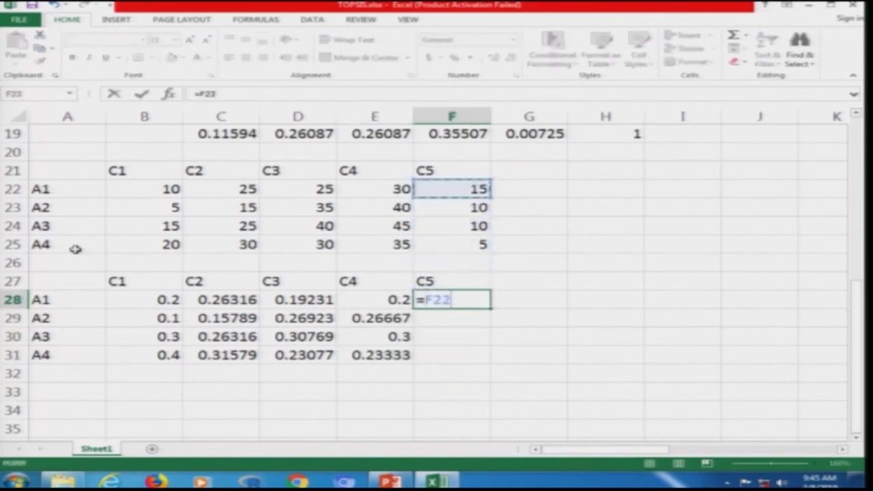
type("/sum")
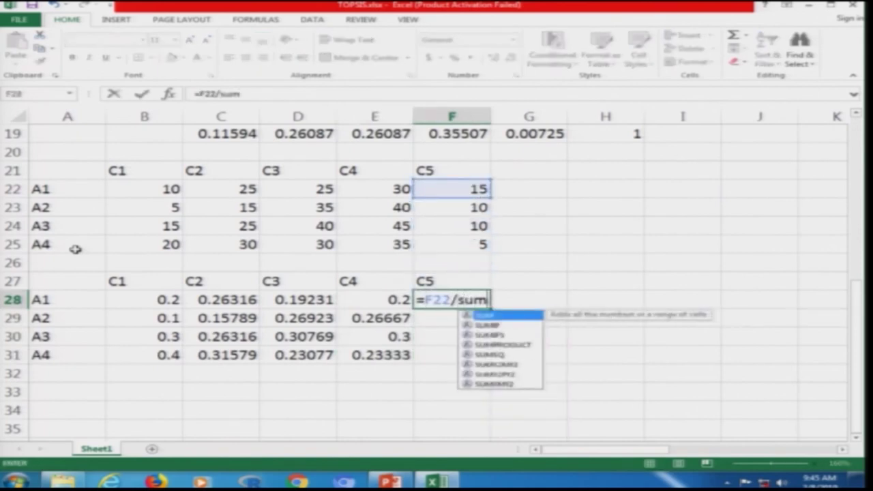
type("(")
key("Up")
key("Up")
key("Up")
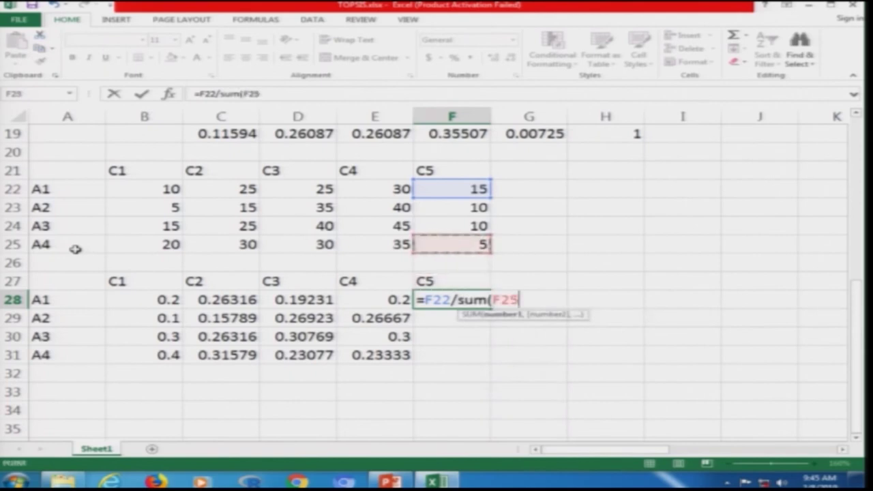
key("shift+Up")
key("shift+Up")
key("shift+Up")
type(")")
key("Return")
Step: Make the SUM range in cell F28 absolute as $F$22:$F$25
key("Up")
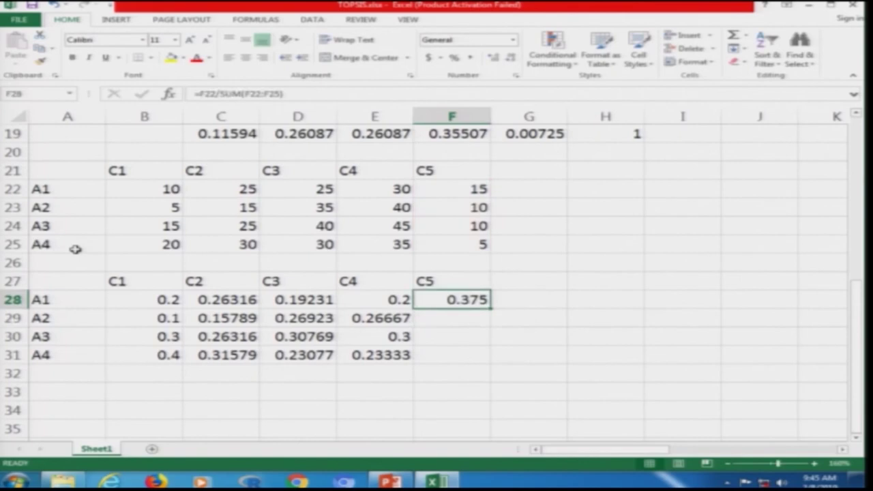
key("F2")
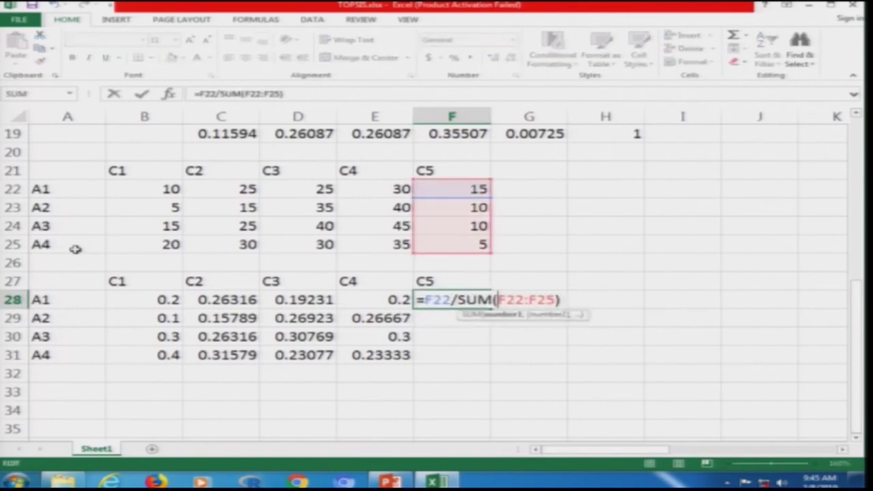
type("$")
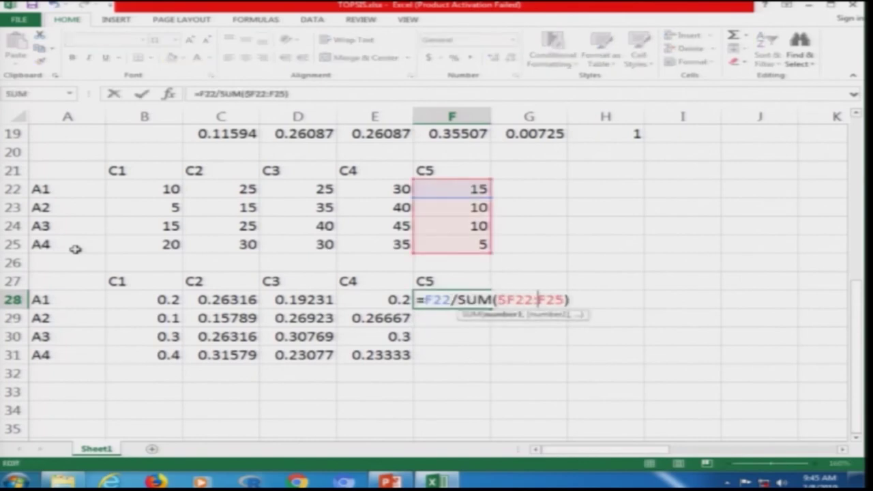
key("Left")
type("$")
key("Right")
type("$")
key("Right")
type("$")
key("Return")
Step: Copy the formula in F28 into cells F29 to F31
key("Up")
key("ctrl+c")
key("Down")
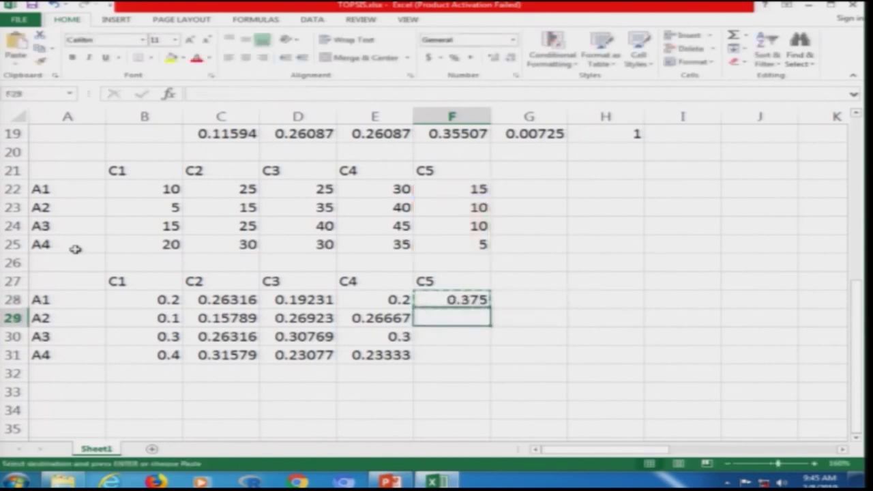
key("shift+Down")
key("shift+Down")
key("ctrl+v")
key("Escape")
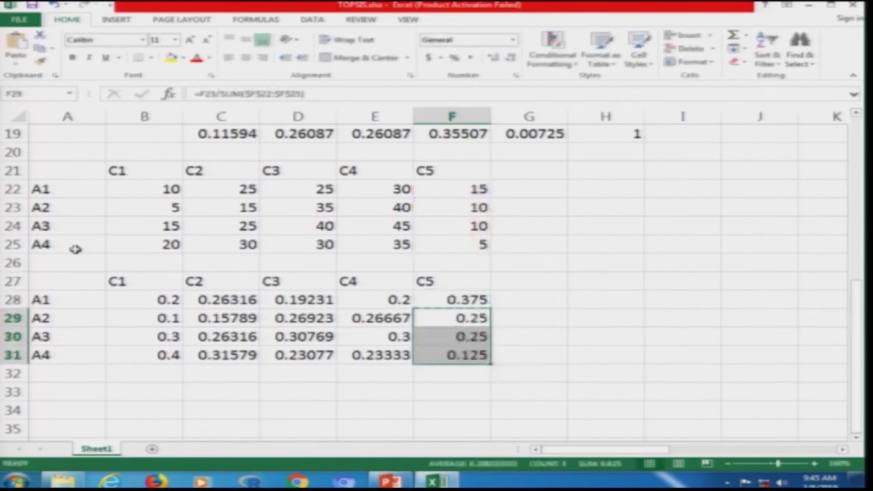
Step: Enter the formula =SUM(B28:B31) in cell B33 to total the normalized C1 column
key("Down")
key("Down")
key("Down")
key("Down")
key("Left")
key("Left")
key("Left")
key("Left")
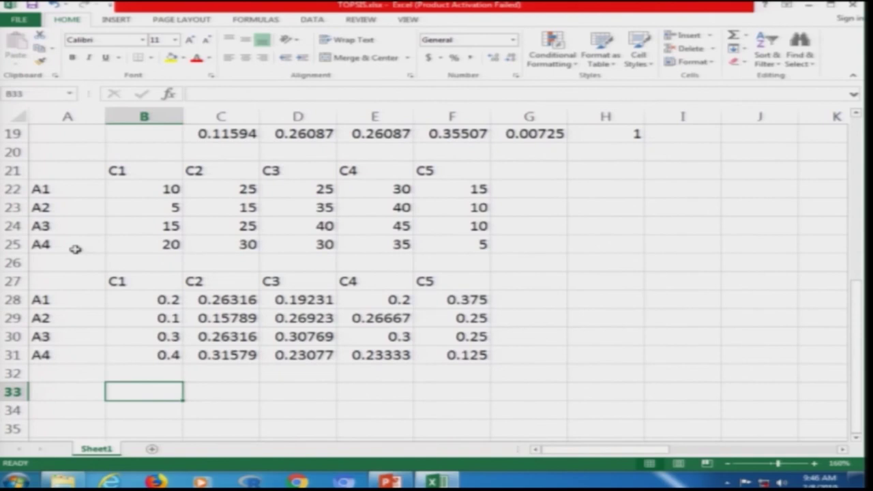
type("=sum(")
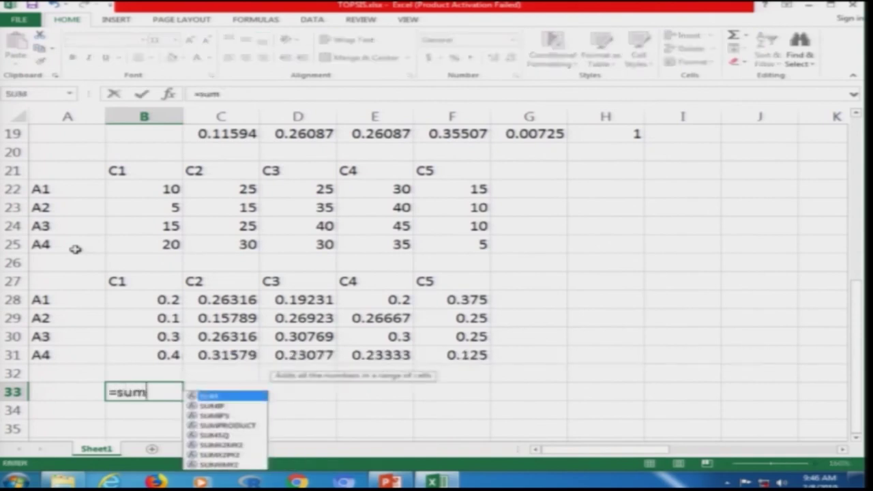
key("Up")
key("Up")
key("shift+Up")
key("shift+Up")
key("shift+Up")
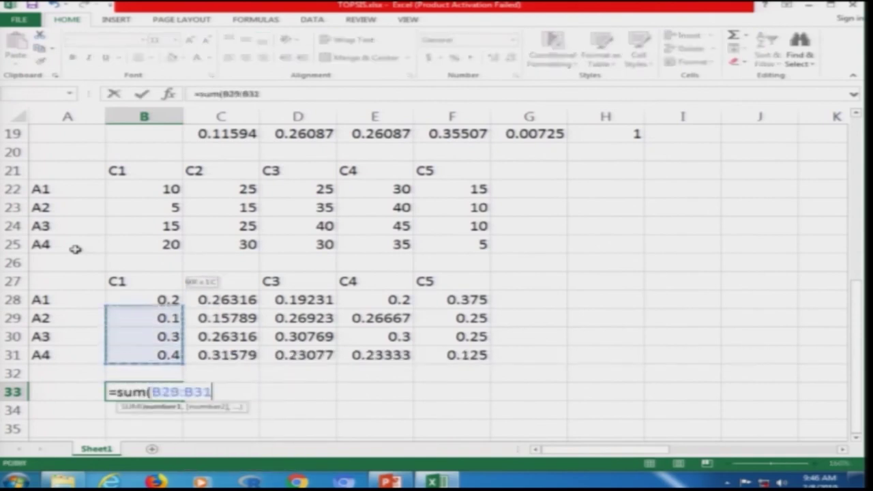
key("Return")
Step: Copy the column total formula in B33 across cells C33 to F33
key("Up")
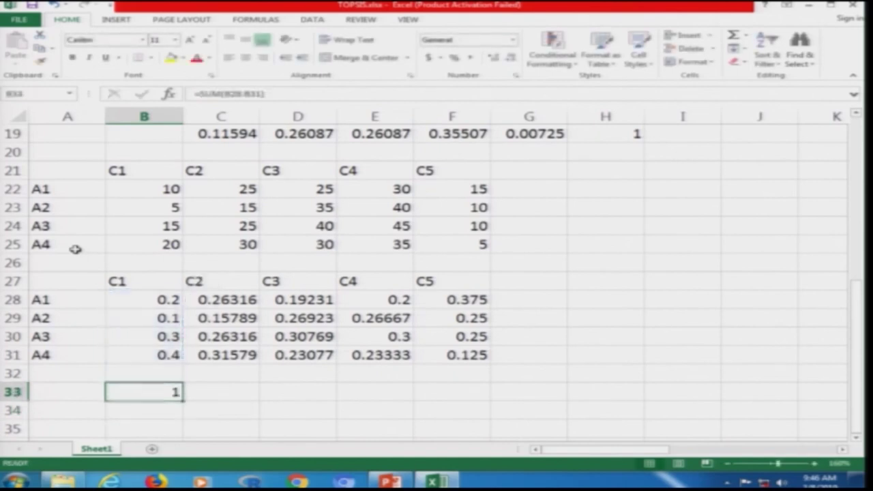
key("ctrl+c")
key("Right")
key("shift+Right")
key("shift+Right")
key("shift+Right")
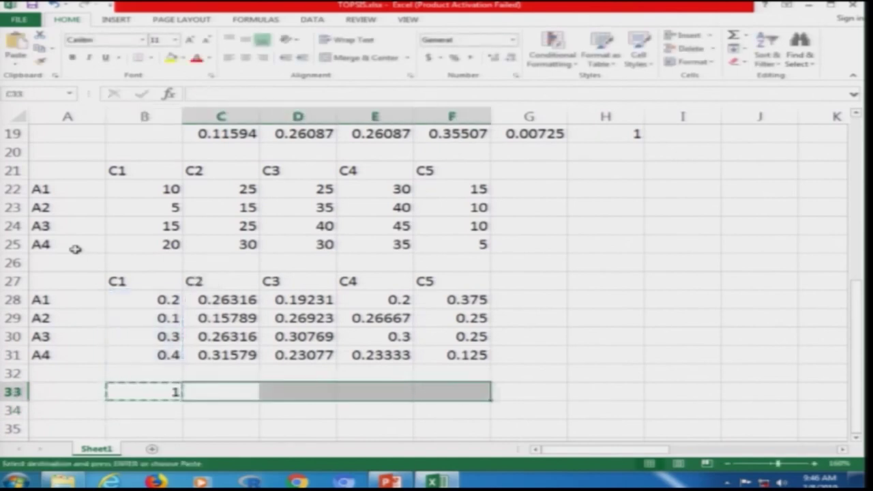
key("ctrl+v")
key("Escape")
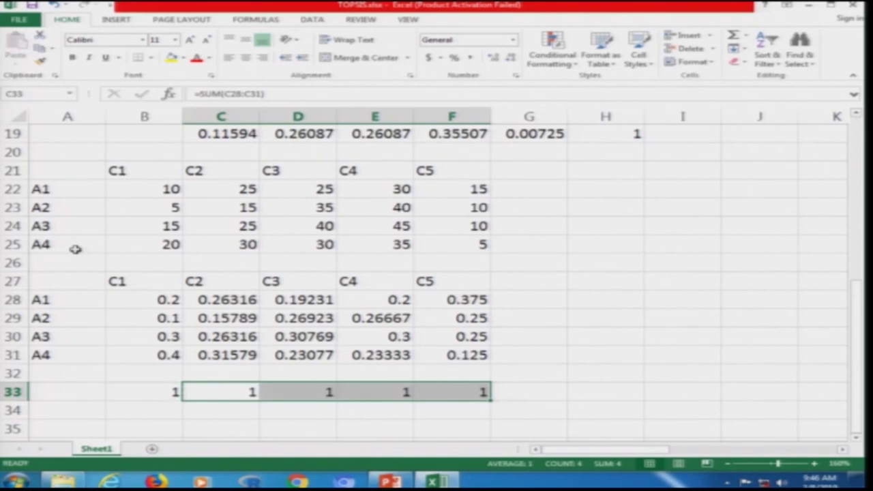